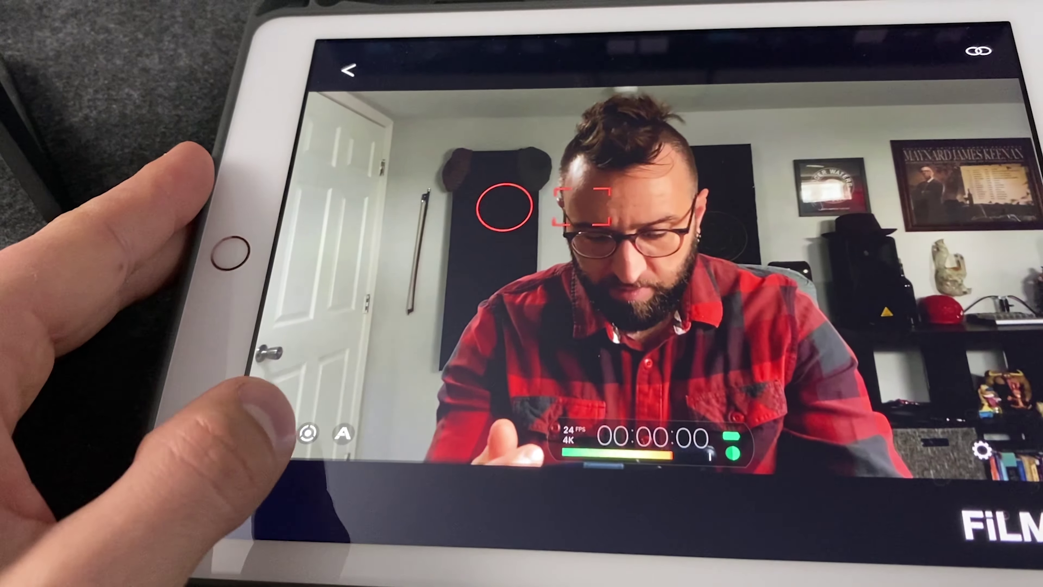
Step: Set FiLMiC Pro to 16:9 at 4K 2160p, then lower the ISO and speed up the shutter on the exposure arc
{"action": "left_click", "coordinate": [331, 430]}
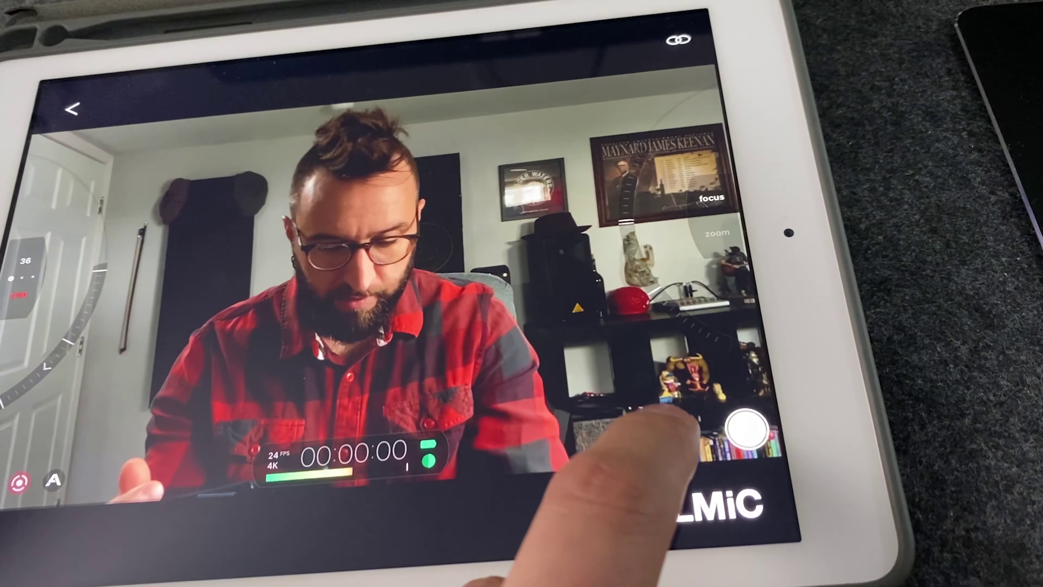
{"action": "left_click", "coordinate": [689, 407]}
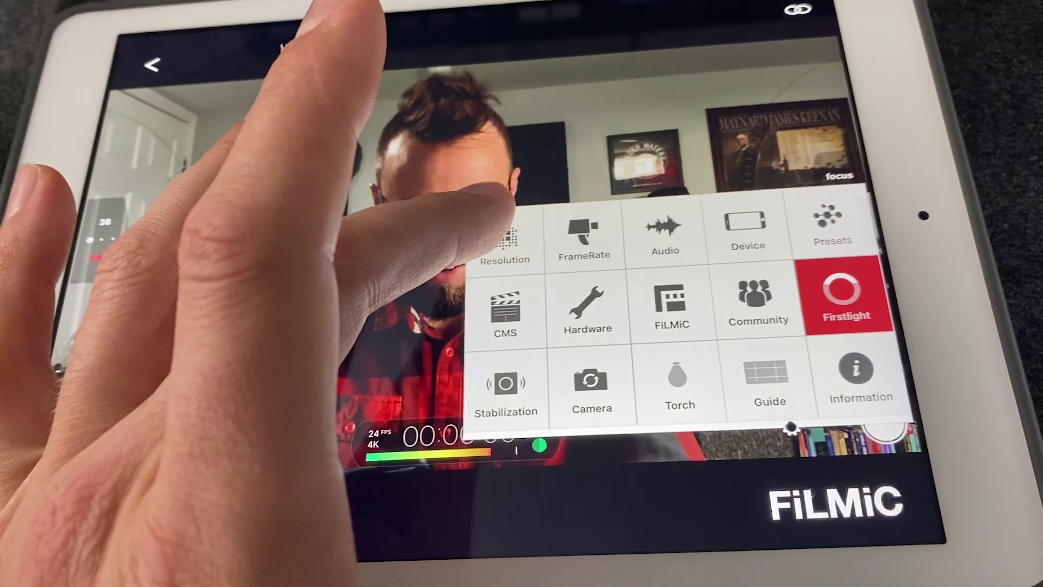
{"action": "left_click", "coordinate": [408, 265]}
{"action": "left_click", "coordinate": [505, 235]}
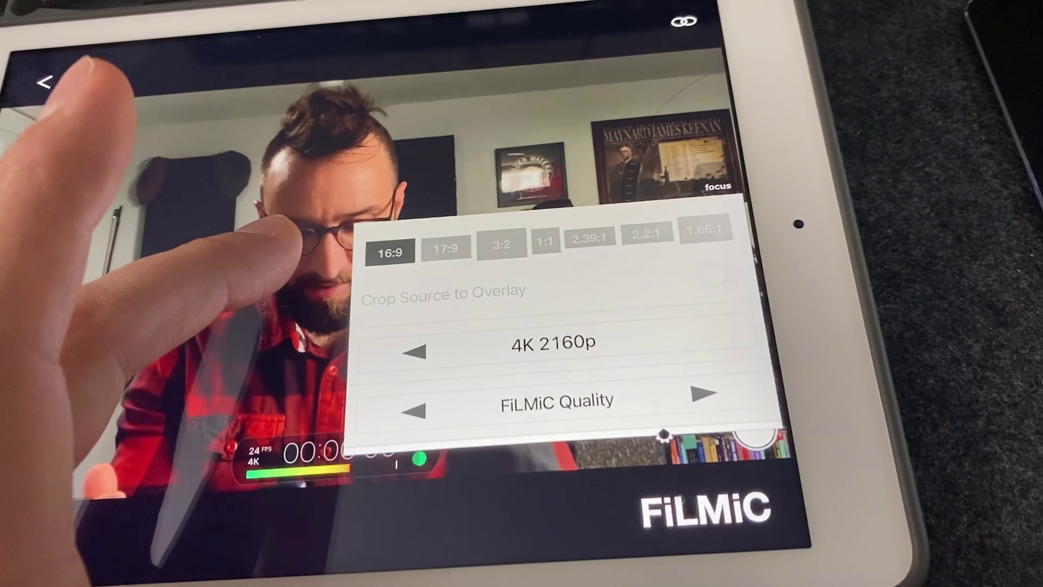
{"action": "left_click", "coordinate": [287, 234]}
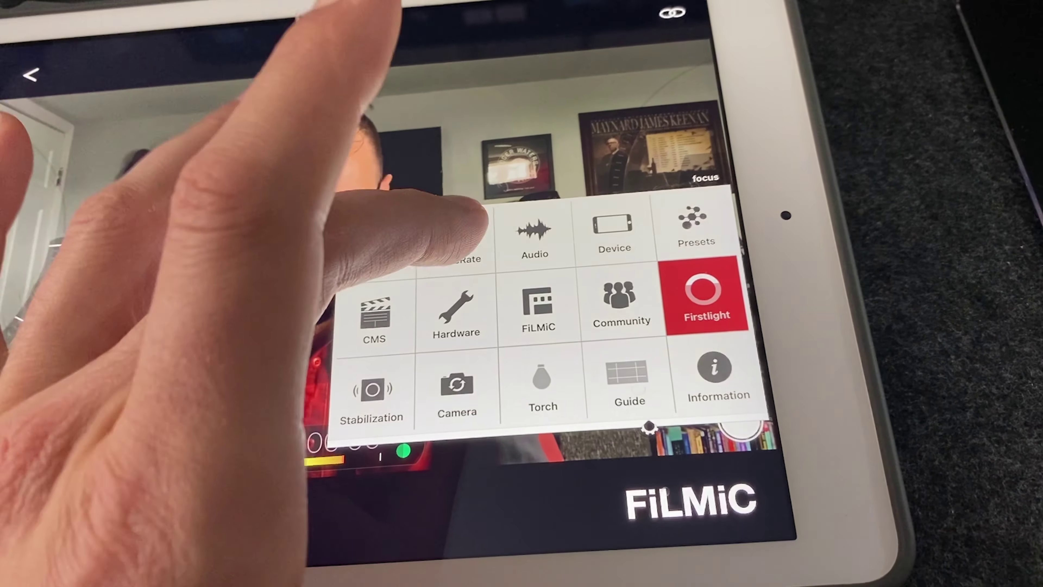
{"action": "left_click", "coordinate": [456, 234]}
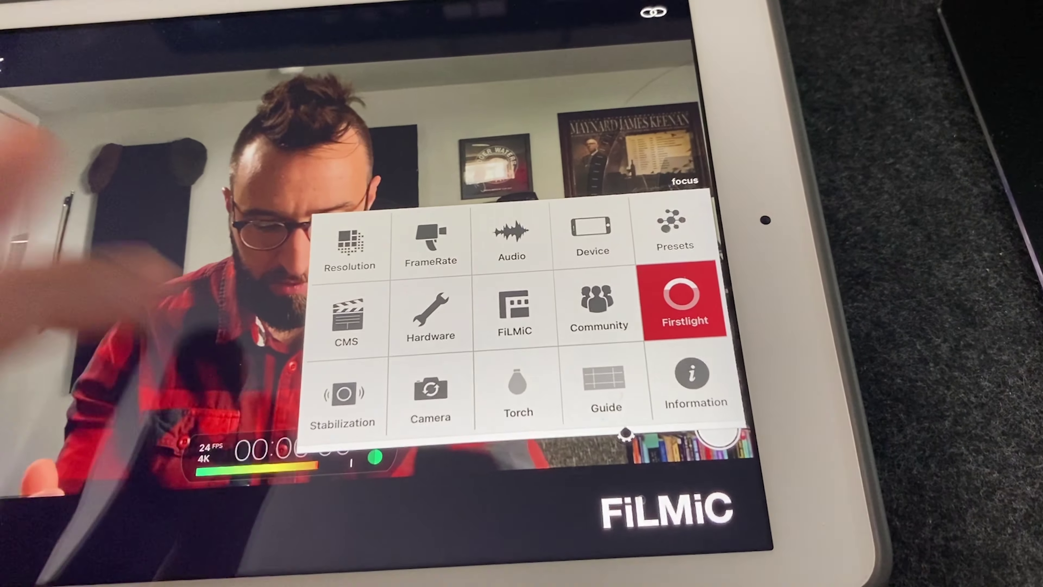
{"action": "left_click", "coordinate": [70, 164]}
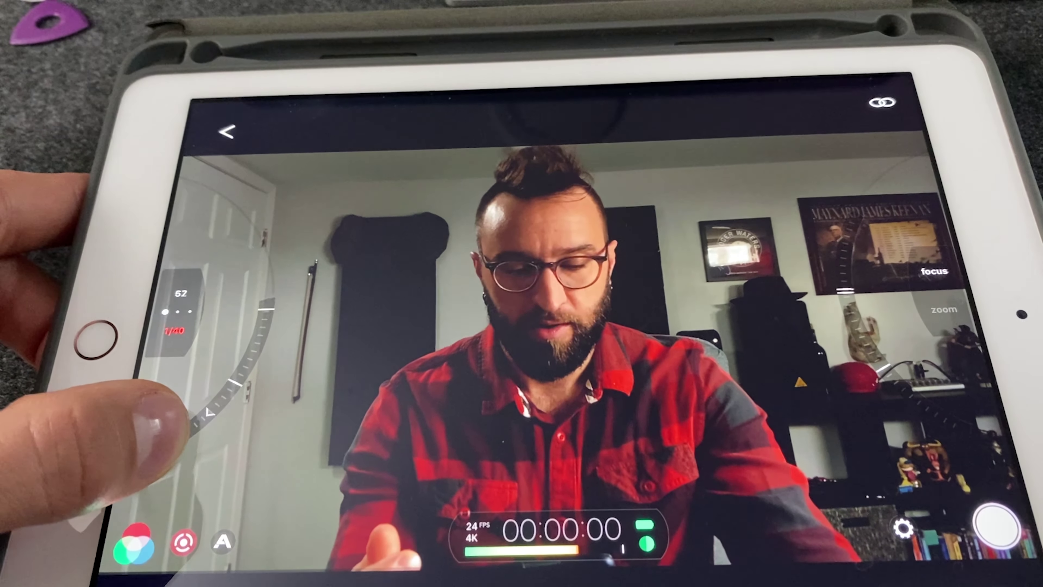
{"action": "left_click_drag", "start_coordinate": [193, 419], "coordinate": [202, 411]}
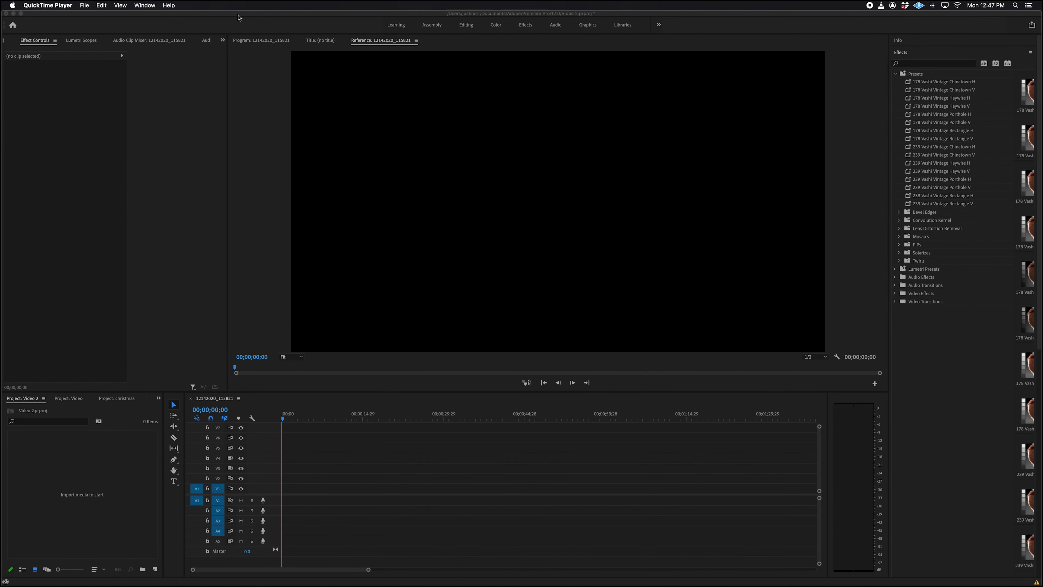
Step: Maximise Premiere Pro and create a new project named Video 3
{"action": "left_click_drag", "start_coordinate": [238, 18], "coordinate": [253, 180]}
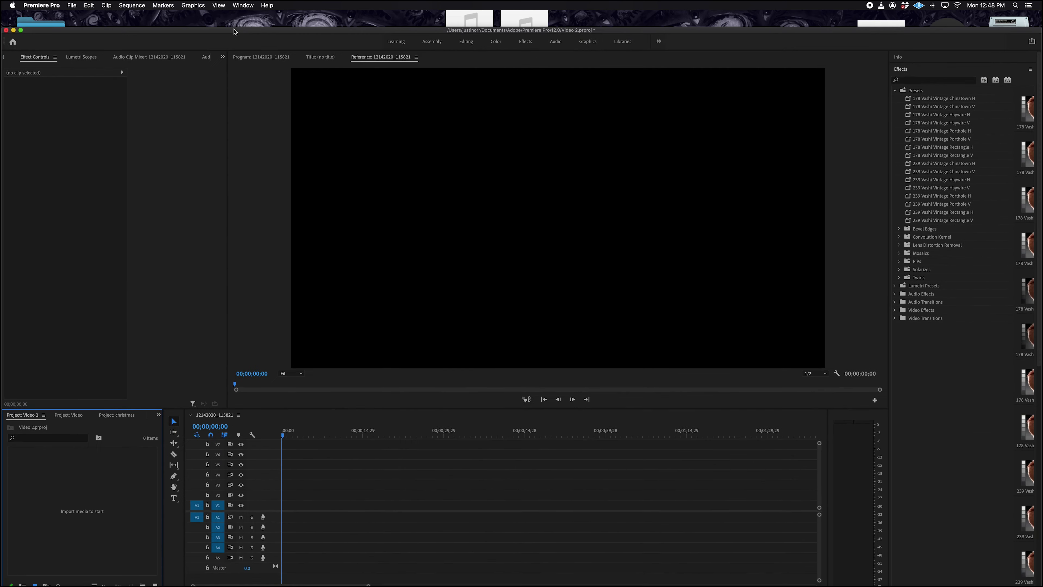
{"action": "double_click", "coordinate": [233, 30]}
{"action": "left_click", "coordinate": [71, 5]}
{"action": "mouse_move", "coordinate": [89, 16]}
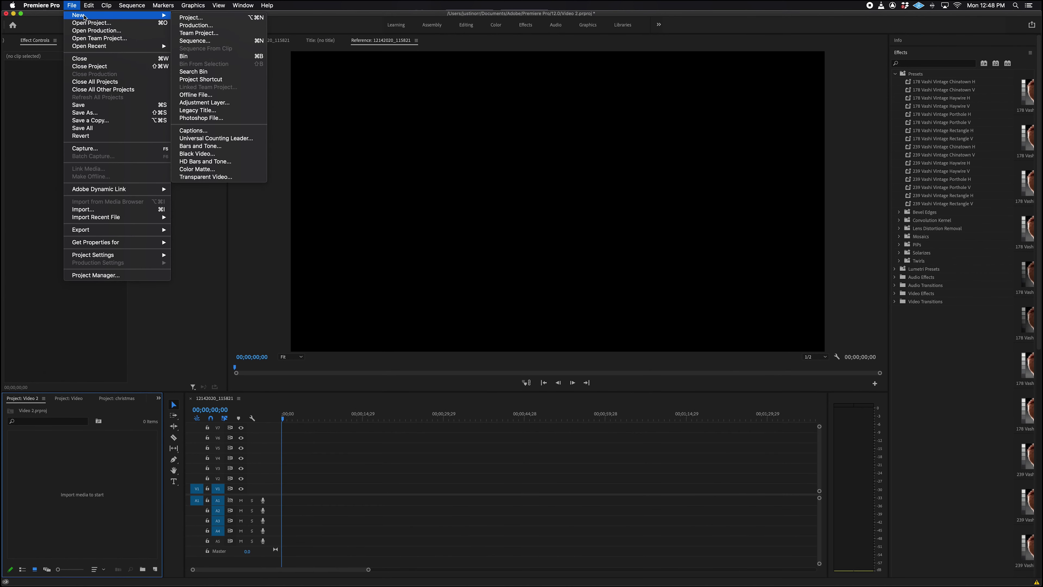
{"action": "left_click", "coordinate": [191, 18]}
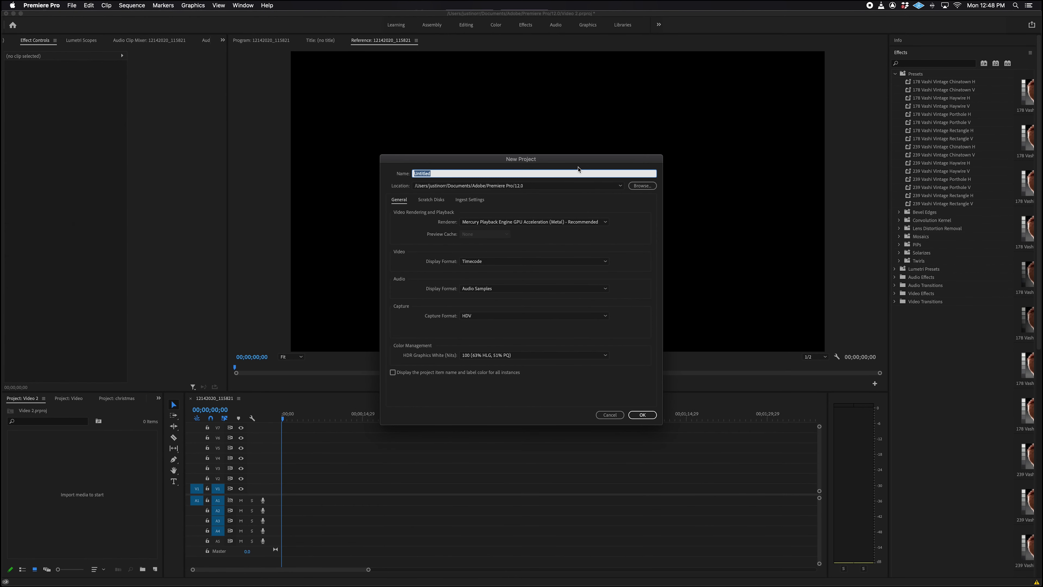
{"action": "type", "text": "Video 3"}
{"action": "key", "text": "Return"}
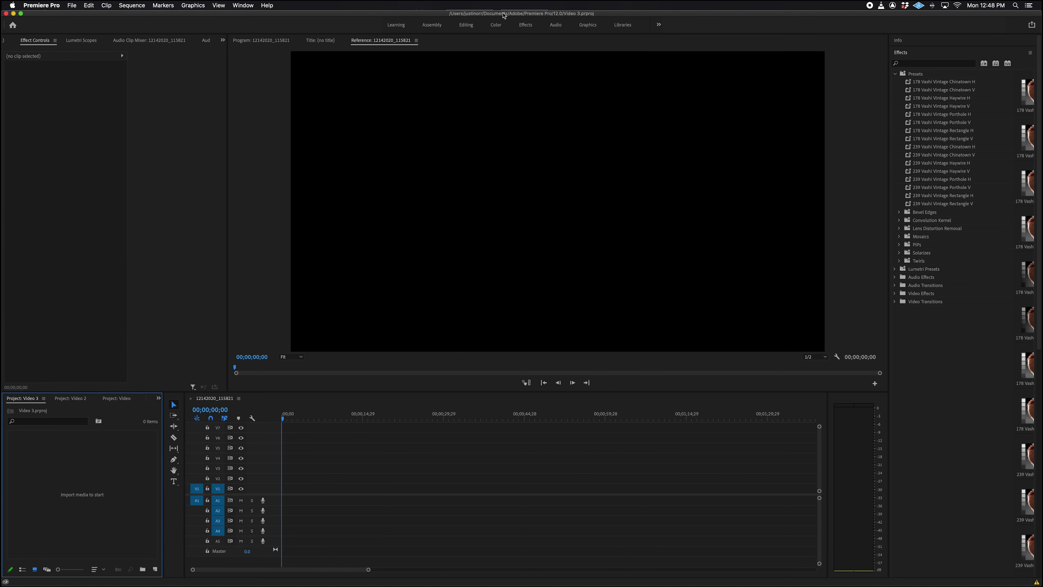
Step: Import 01112021_123421.mov from the desktop into the Project panel
{"action": "left_click_drag", "start_coordinate": [509, 18], "coordinate": [511, 159]}
{"action": "left_click_drag", "start_coordinate": [702, 62], "coordinate": [98, 581]}
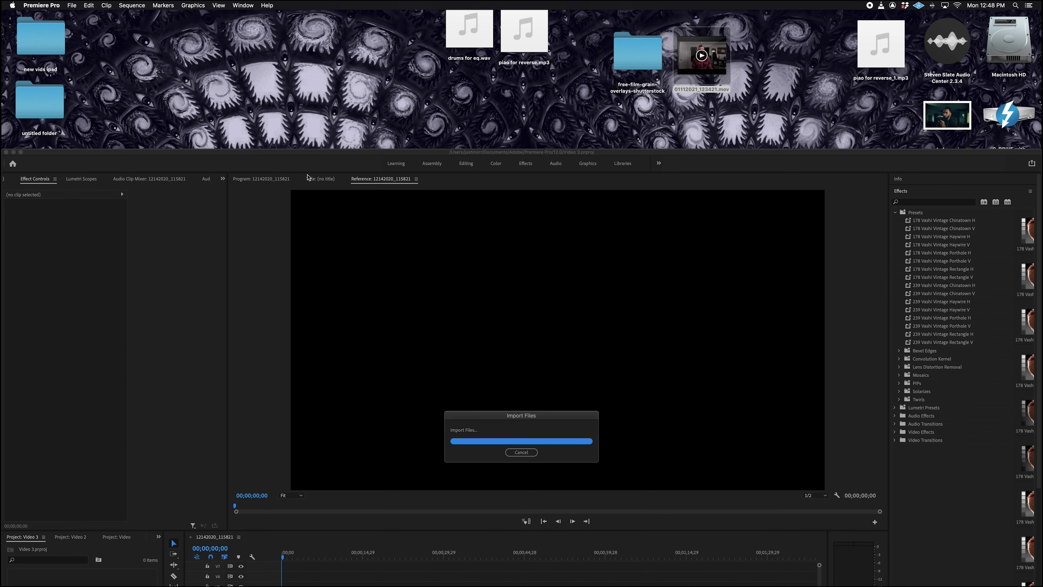
{"action": "left_click_drag", "start_coordinate": [324, 152], "coordinate": [323, 8]}
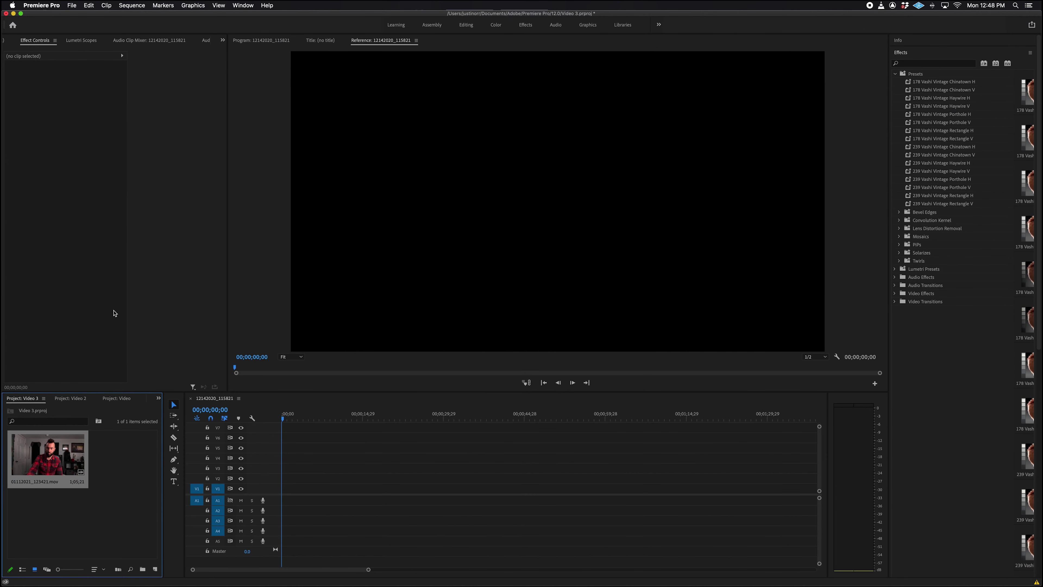
Step: Place the .mov clip at the timeline start and apply the 178 Vashi Vintage Chinatown H preset
{"action": "left_click_drag", "start_coordinate": [78, 456], "coordinate": [280, 487]}
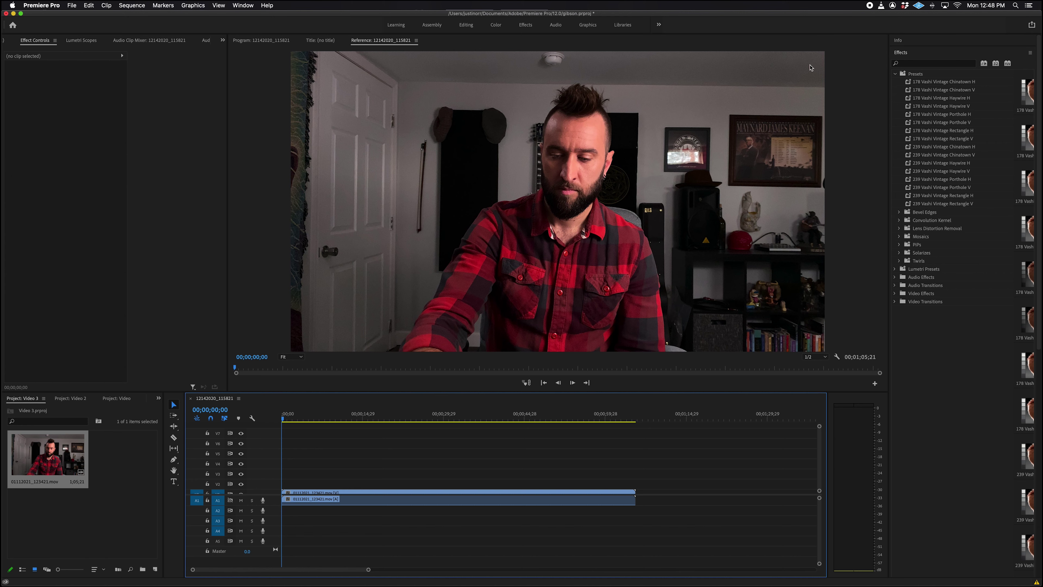
{"action": "scroll", "coordinate": [815, 62], "scroll_direction": "down", "scroll_amount": 1}
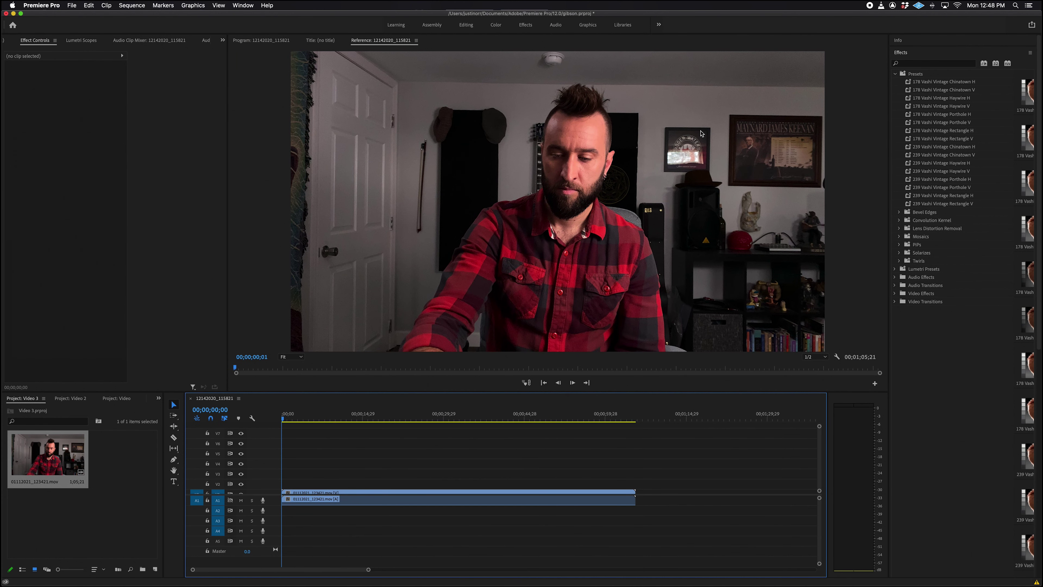
{"action": "left_click_drag", "start_coordinate": [940, 81], "coordinate": [410, 492]}
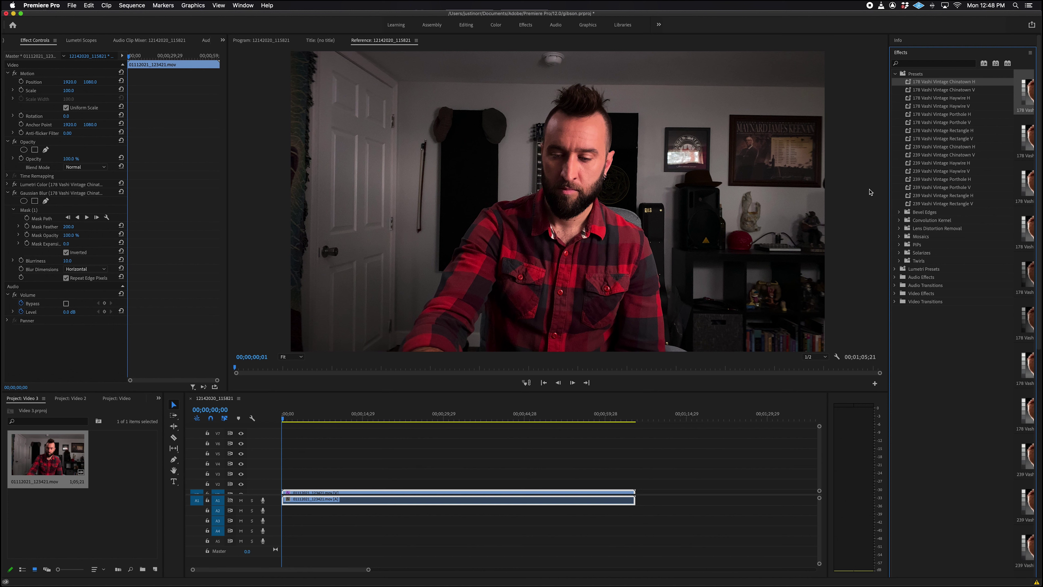
Step: Undo Chinatown H and compare the Haywire H and Porthole H presets on the clip
{"action": "key", "text": "super+z"}
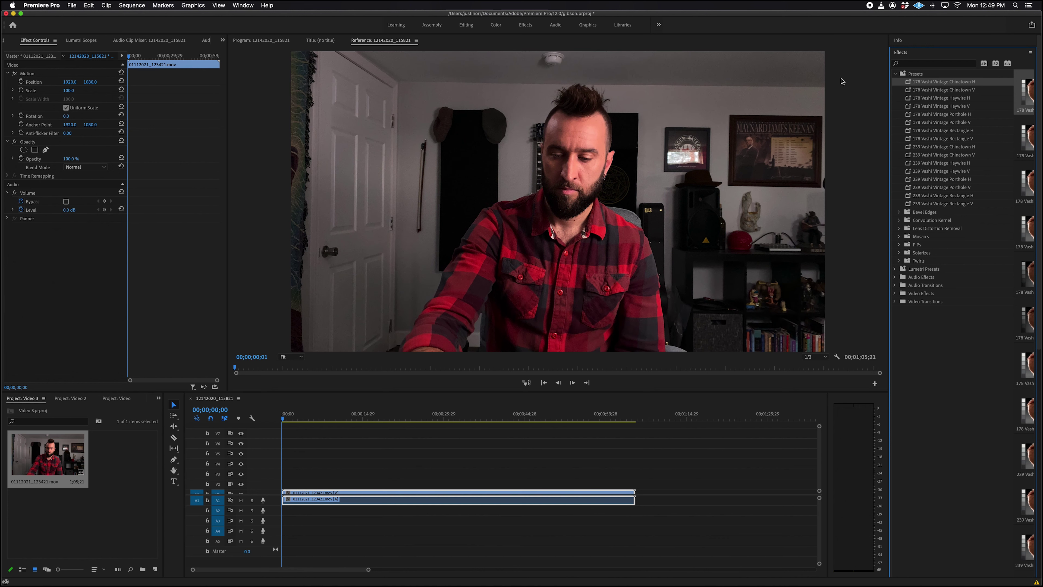
{"action": "left_click_drag", "start_coordinate": [951, 100], "coordinate": [494, 492]}
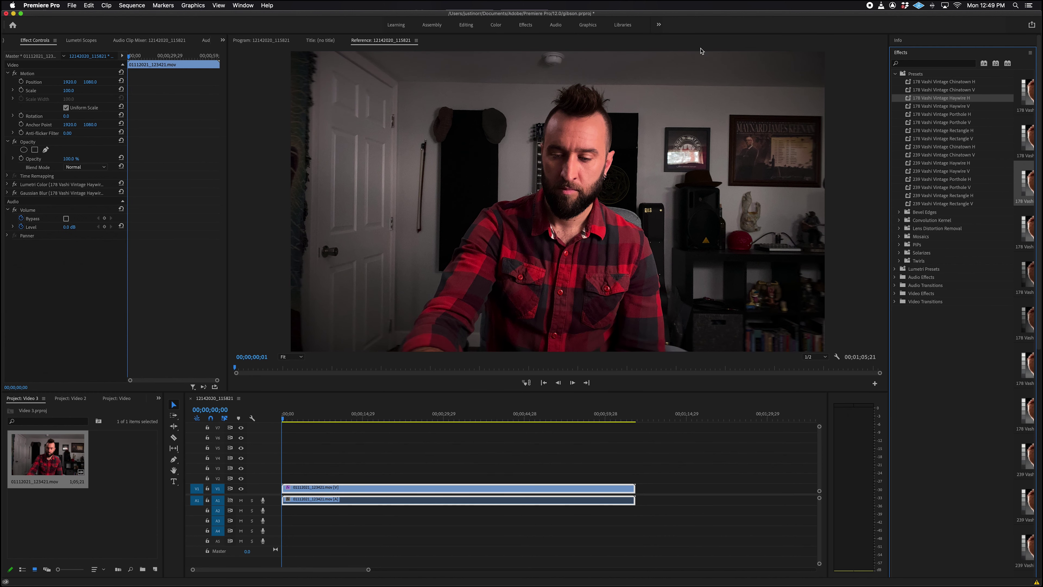
{"action": "left_click_drag", "start_coordinate": [957, 114], "coordinate": [511, 488]}
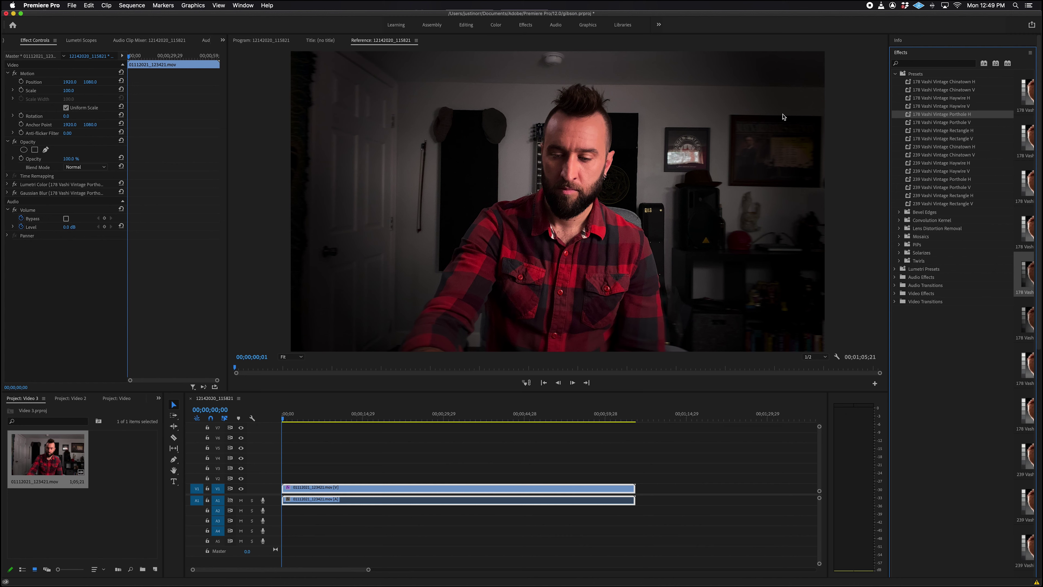
{"action": "key", "text": "super+z"}
Step: Apply 178 Vashi Vintage Rectangle H and review its Gaussian Blur and Lumetri Color settings
{"action": "left_click_drag", "start_coordinate": [965, 130], "coordinate": [474, 489]}
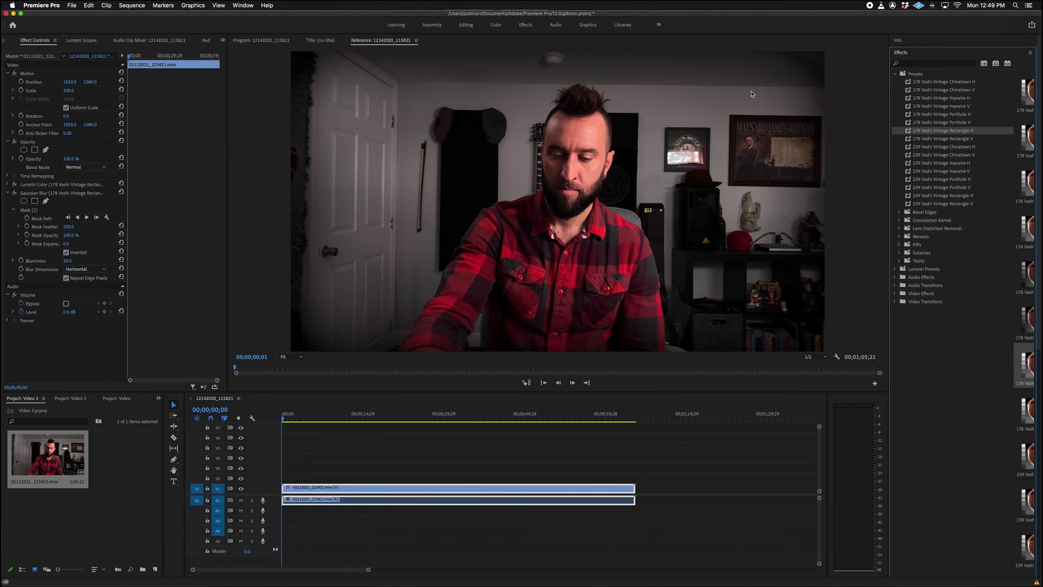
{"action": "left_click", "coordinate": [8, 192]}
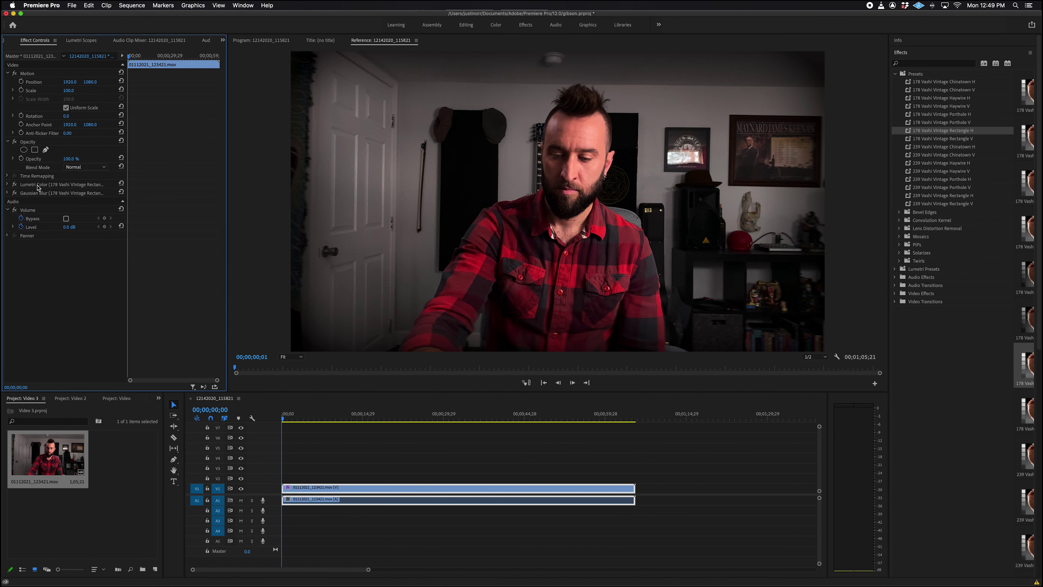
{"action": "left_click", "coordinate": [8, 184]}
{"action": "left_click", "coordinate": [8, 184]}
{"action": "left_click", "coordinate": [896, 74]}
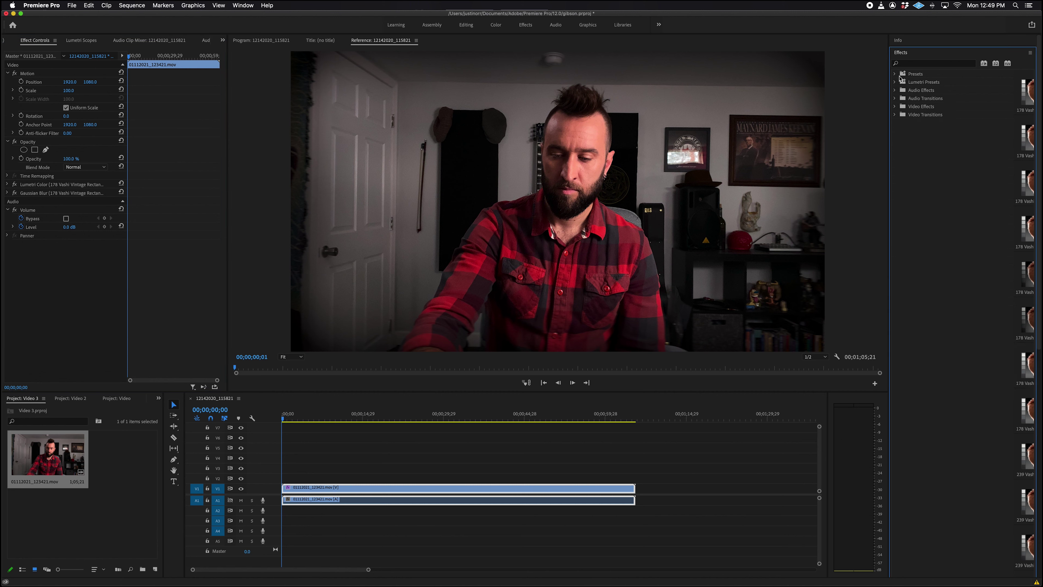
{"action": "double_click", "coordinate": [922, 76]}
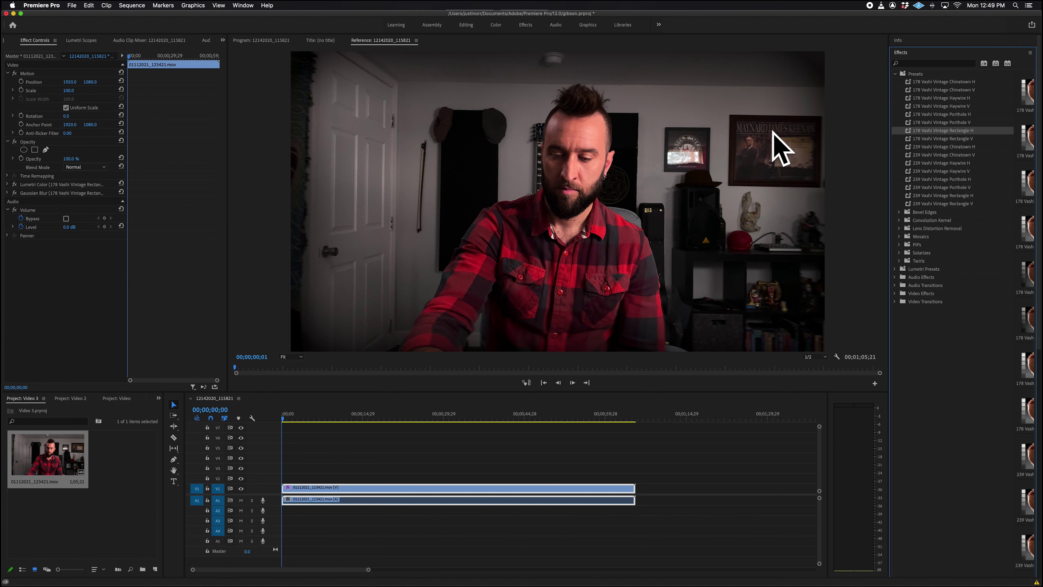
{"action": "left_click", "coordinate": [14, 184]}
{"action": "left_click", "coordinate": [15, 193]}
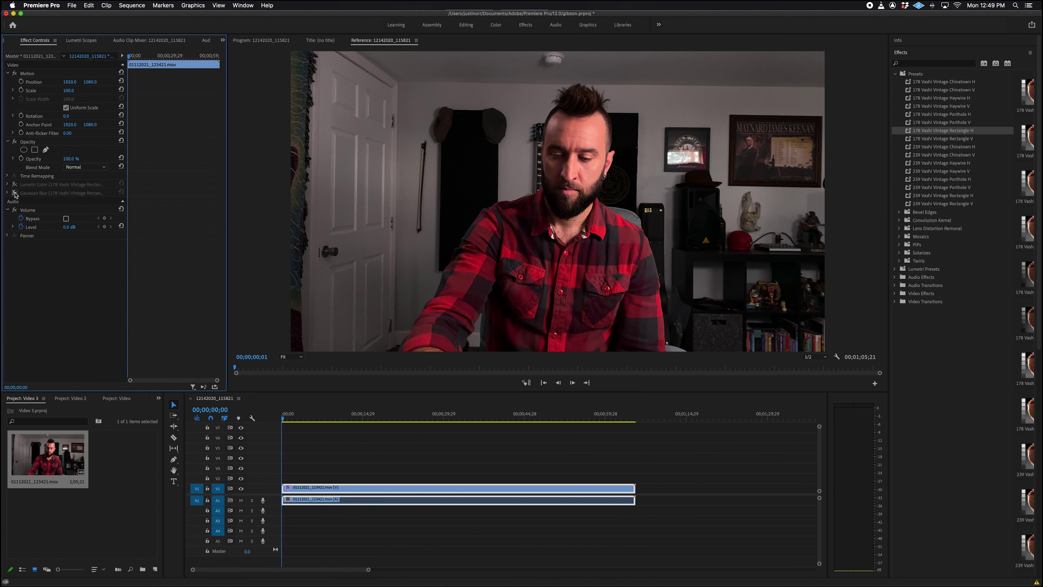
{"action": "left_click", "coordinate": [15, 192]}
{"action": "left_click", "coordinate": [14, 184]}
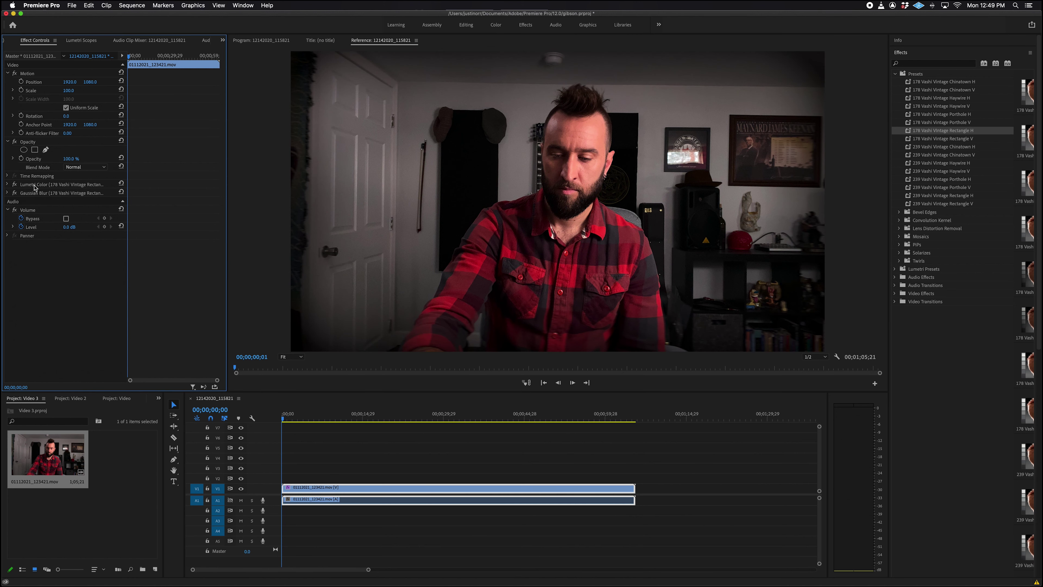
{"action": "left_click", "coordinate": [894, 75]}
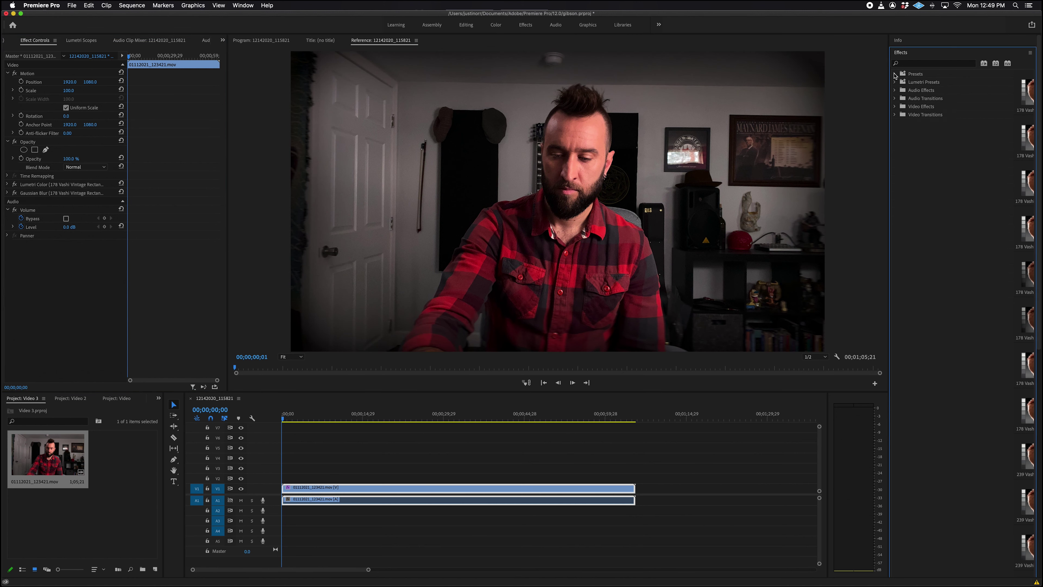
{"action": "left_click", "coordinate": [894, 74]}
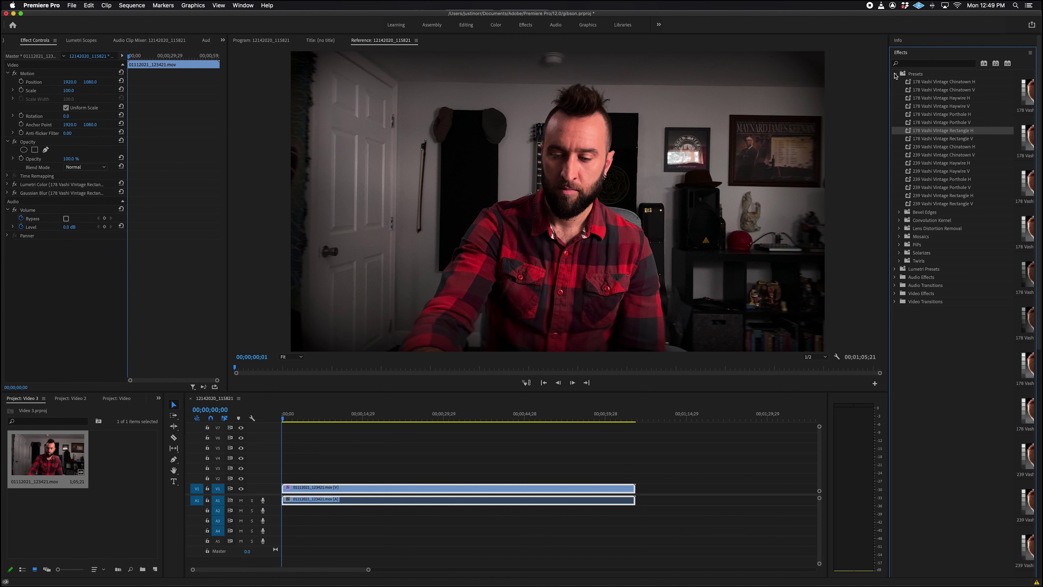
{"action": "left_click", "coordinate": [895, 75]}
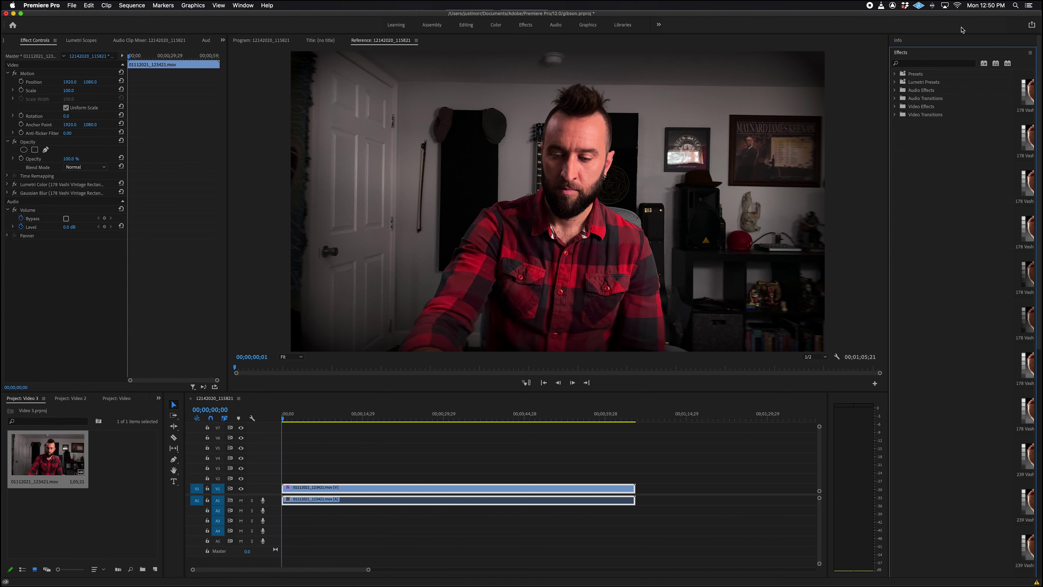
Step: Apply Lumetri Presets Cinespace 25 Faded Film to the clip and move it above the other effects
{"action": "left_click", "coordinate": [894, 83]}
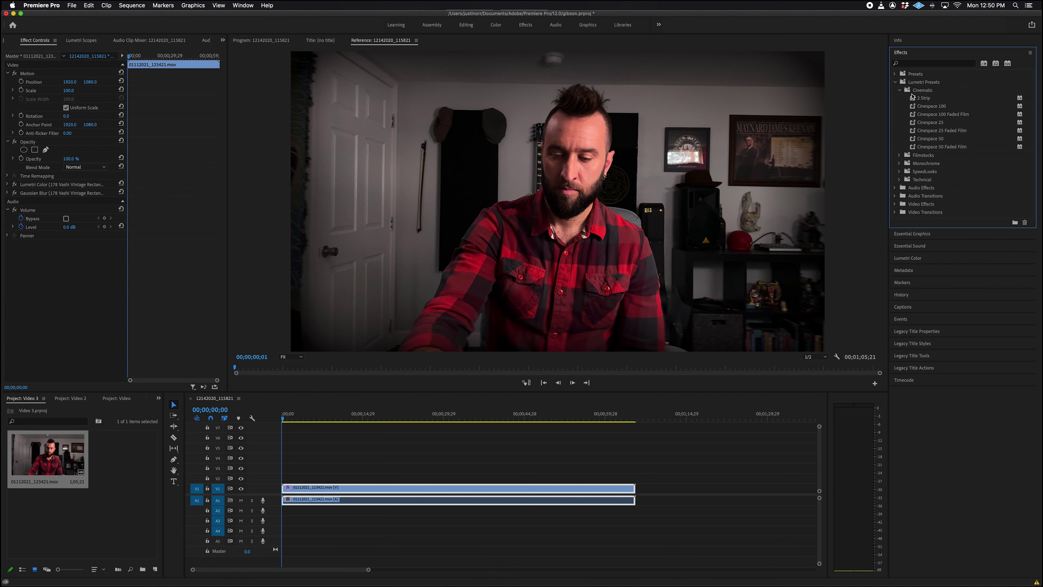
{"action": "left_click", "coordinate": [895, 82]}
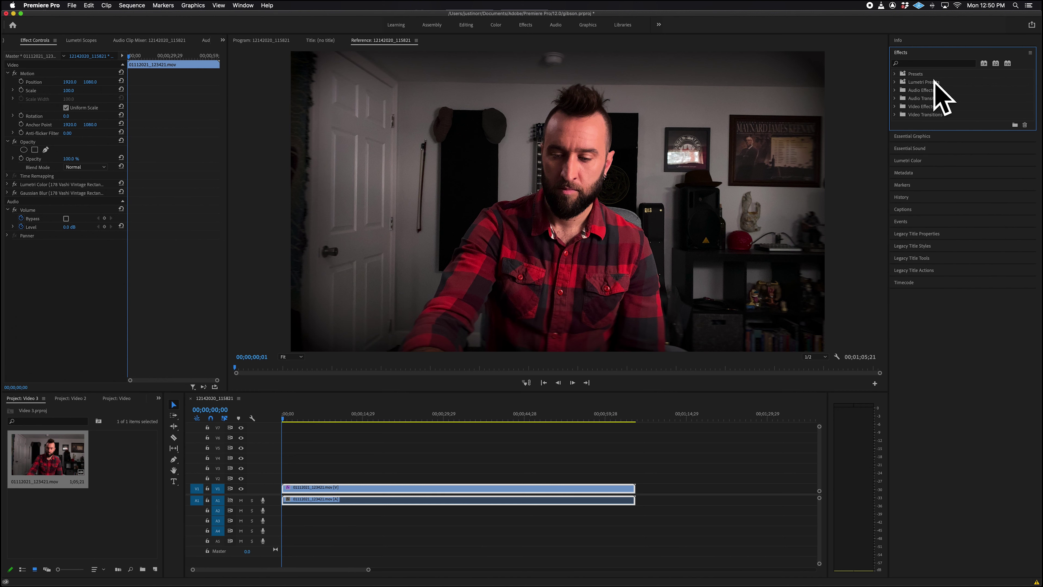
{"action": "left_click", "coordinate": [895, 83]}
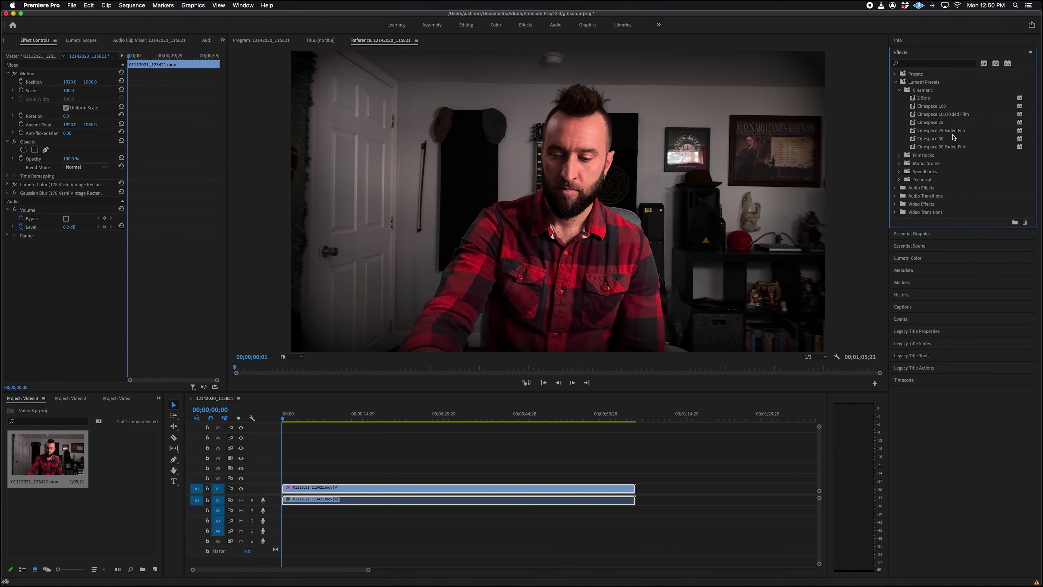
{"action": "left_click", "coordinate": [940, 130]}
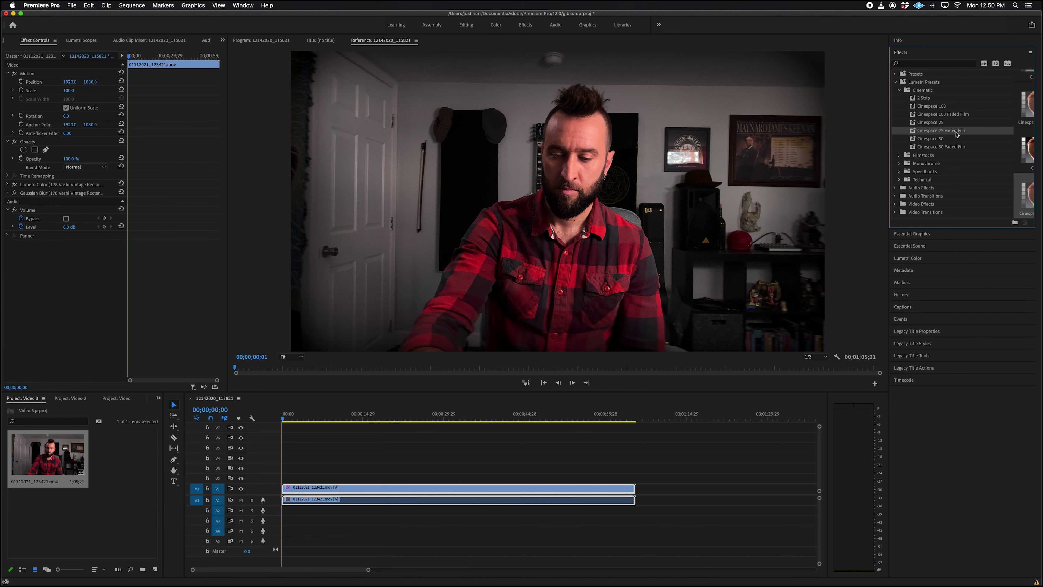
{"action": "left_click_drag", "start_coordinate": [952, 134], "coordinate": [560, 487]}
{"action": "left_click_drag", "start_coordinate": [44, 203], "coordinate": [44, 184]}
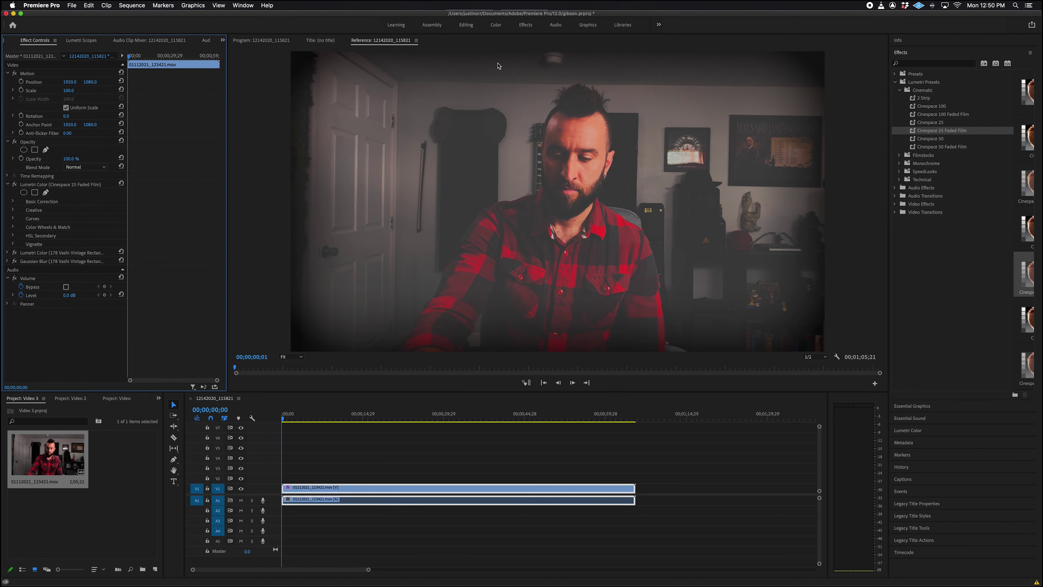
Step: Lower the Cinespace 25 grade's Creative Faded Film amount to 18.0
{"action": "left_click", "coordinate": [8, 185]}
{"action": "left_click", "coordinate": [8, 184]}
{"action": "left_click", "coordinate": [14, 227]}
{"action": "left_click", "coordinate": [13, 227]}
{"action": "left_click", "coordinate": [13, 201]}
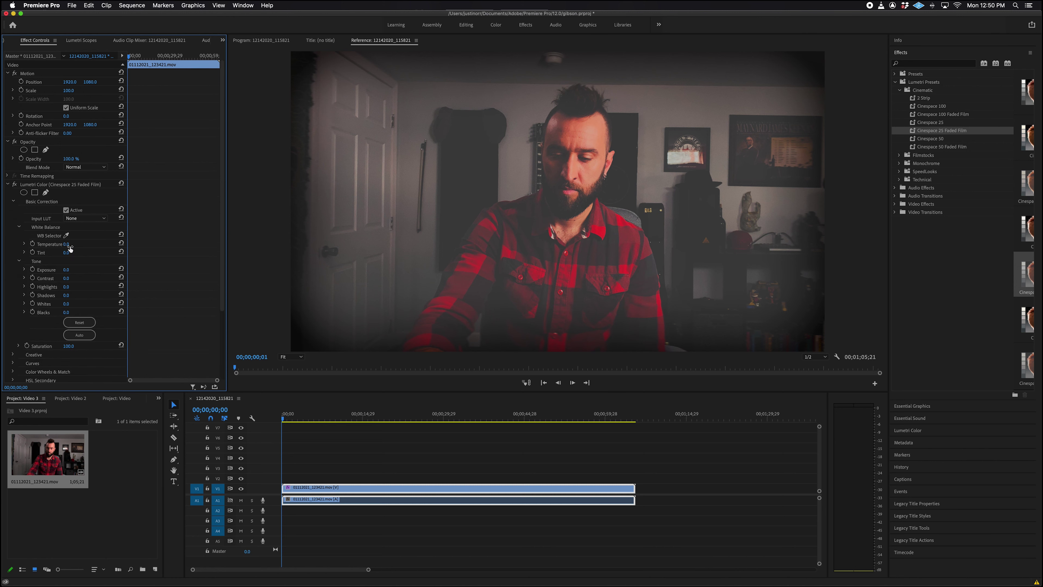
{"action": "scroll", "coordinate": [68, 247], "scroll_direction": "down", "scroll_amount": 3}
{"action": "left_click", "coordinate": [11, 289]}
{"action": "scroll", "coordinate": [13, 291], "scroll_direction": "down", "scroll_amount": 3}
{"action": "left_click_drag", "start_coordinate": [68, 267], "coordinate": [46, 268]}
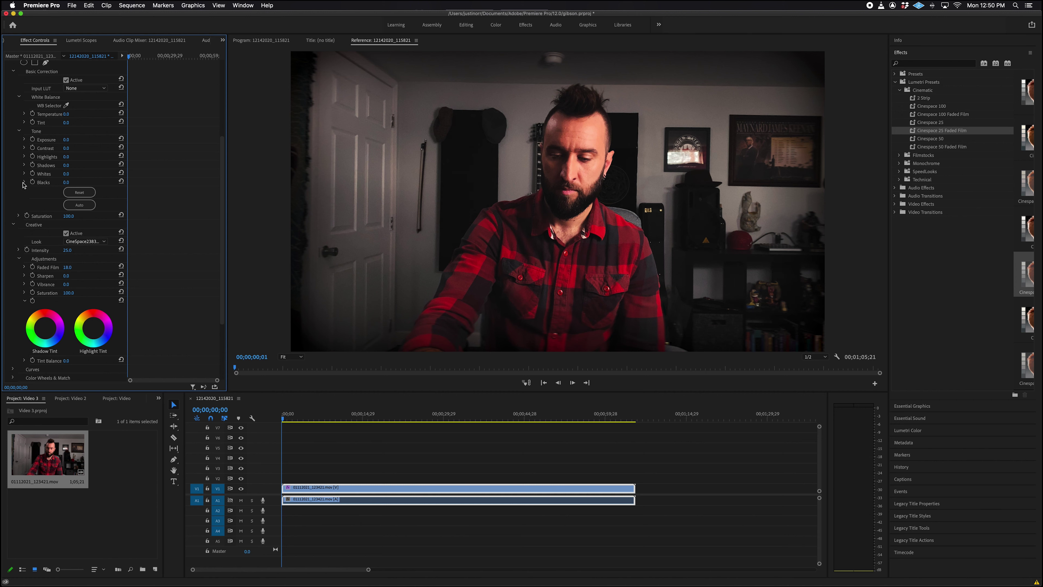
Step: Toggle the Cinespace 25 grade off and on to compare, leaving it switched on
{"action": "scroll", "coordinate": [19, 190], "scroll_direction": "up", "scroll_amount": 3}
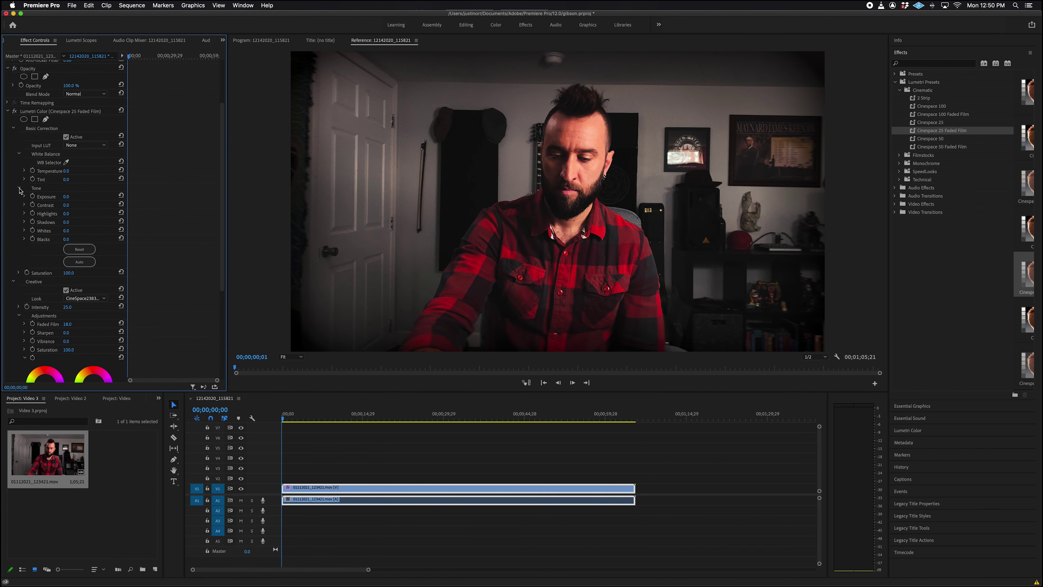
{"action": "left_click", "coordinate": [15, 111]}
{"action": "left_click", "coordinate": [15, 111]}
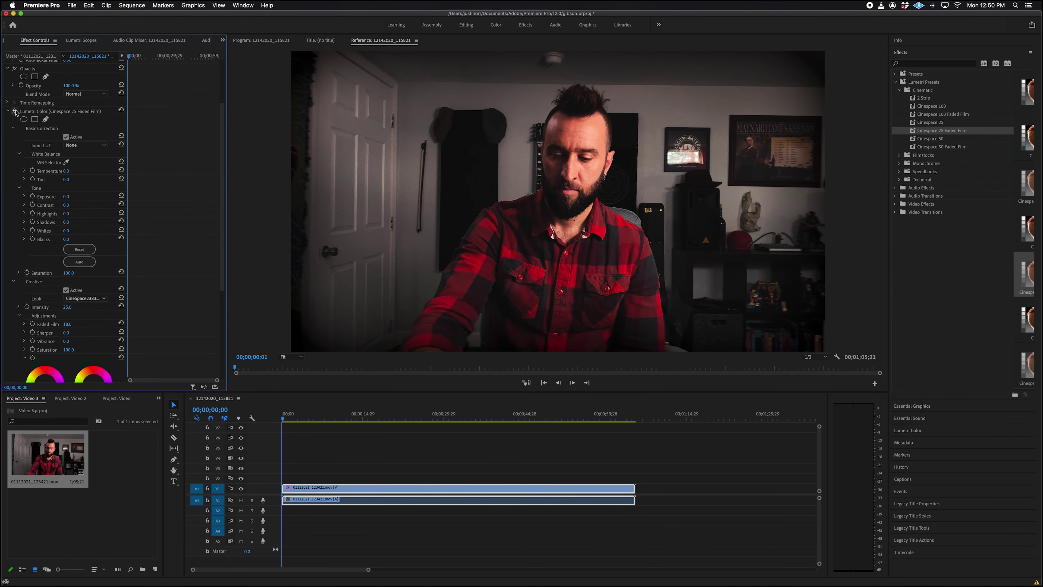
{"action": "left_click", "coordinate": [14, 112]}
{"action": "left_click", "coordinate": [14, 111]}
{"action": "left_click", "coordinate": [14, 111]}
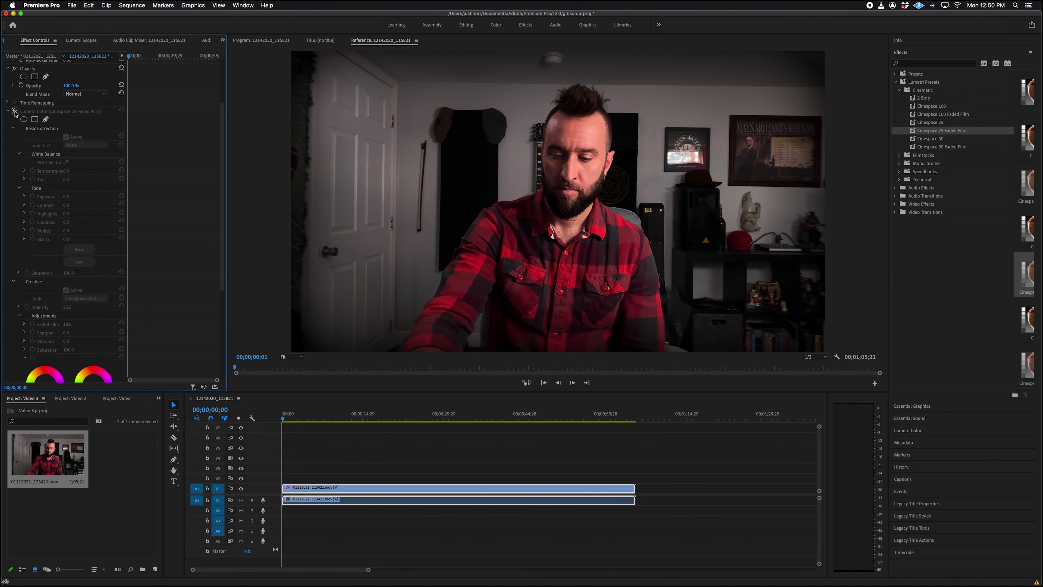
{"action": "scroll", "coordinate": [14, 114], "scroll_direction": "up", "scroll_amount": 1}
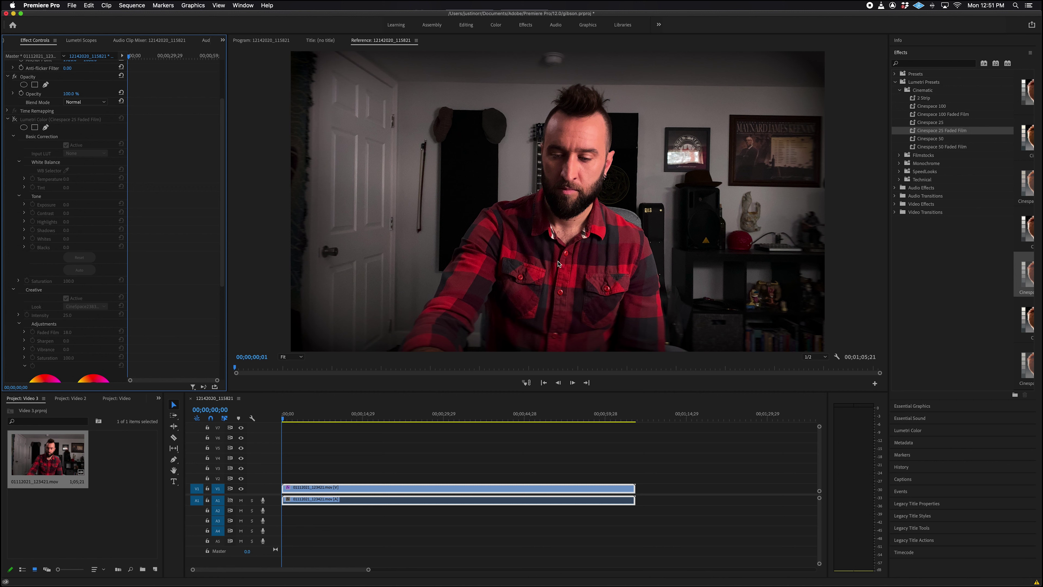
{"action": "key", "text": "Right"}
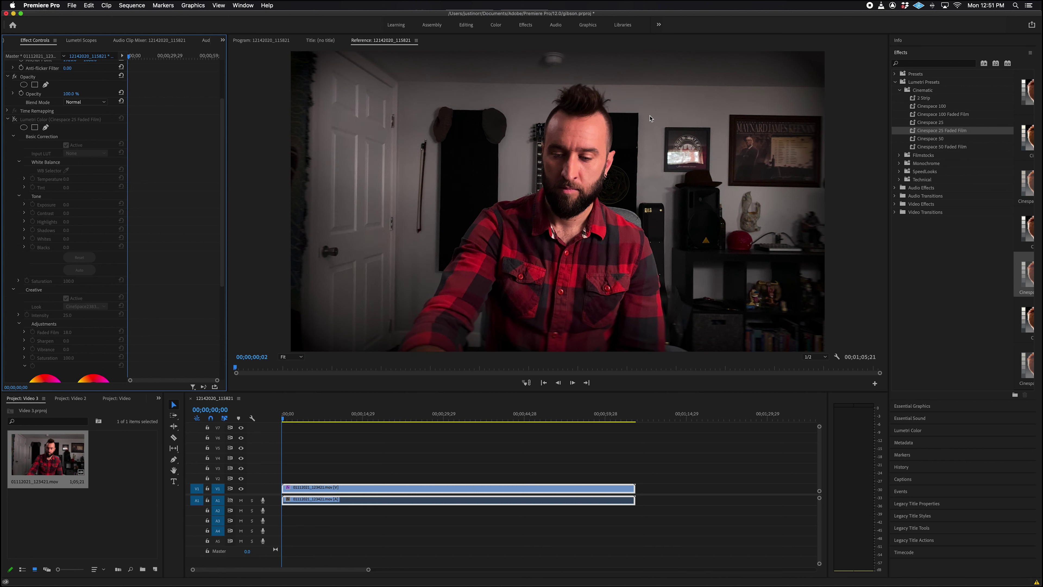
{"action": "left_click", "coordinate": [15, 120]}
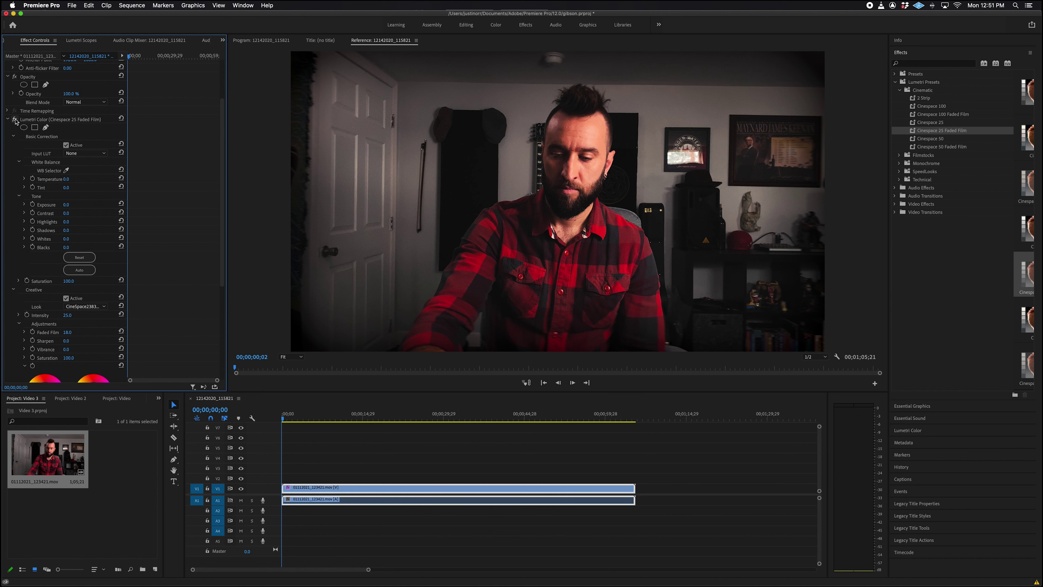
{"action": "left_click", "coordinate": [15, 120]}
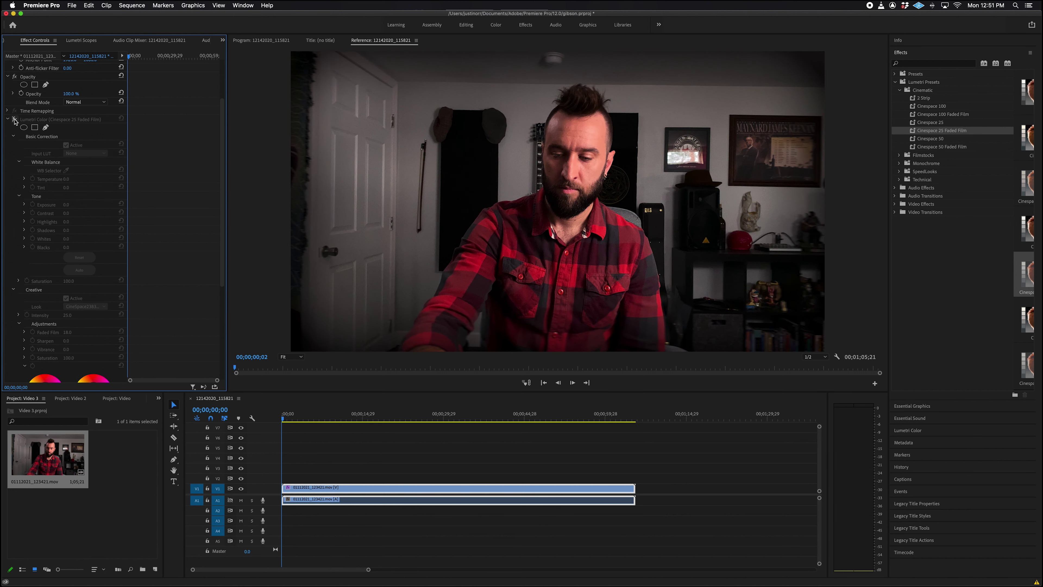
{"action": "left_click", "coordinate": [15, 120]}
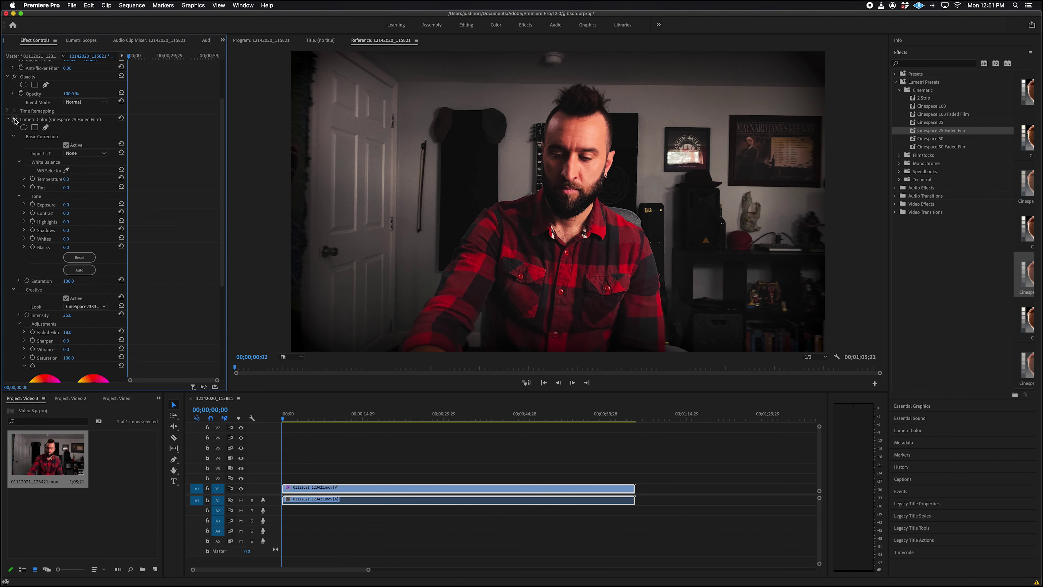
{"action": "left_click", "coordinate": [15, 120]}
{"action": "left_click", "coordinate": [15, 120]}
Step: Collapse the Basic Correction and Creative sections of the grade
{"action": "scroll", "coordinate": [31, 230], "scroll_direction": "down", "scroll_amount": 2}
{"action": "scroll", "coordinate": [16, 164], "scroll_direction": "up", "scroll_amount": 2}
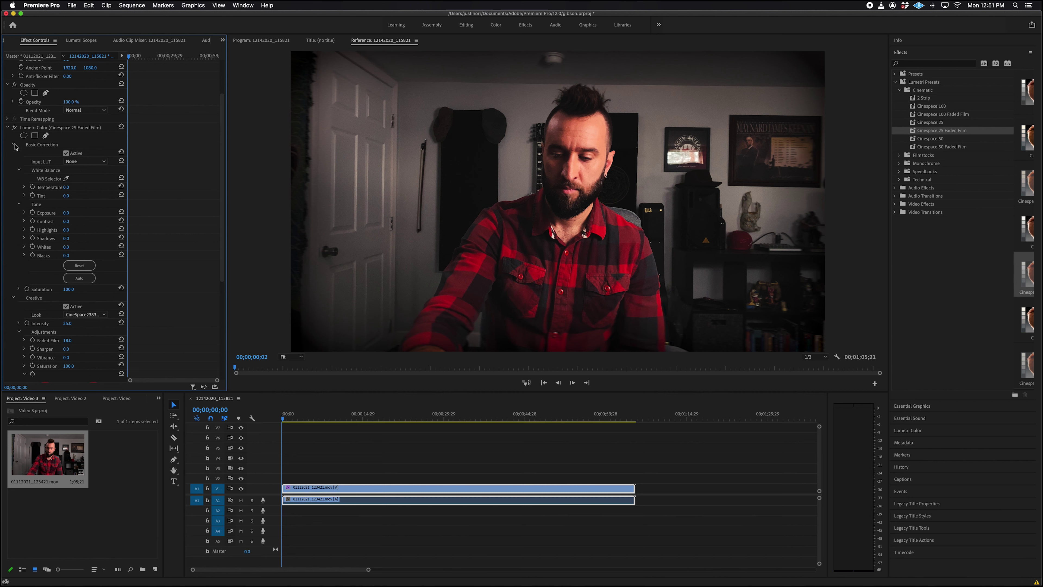
{"action": "left_click", "coordinate": [13, 144]}
{"action": "left_click", "coordinate": [13, 153]}
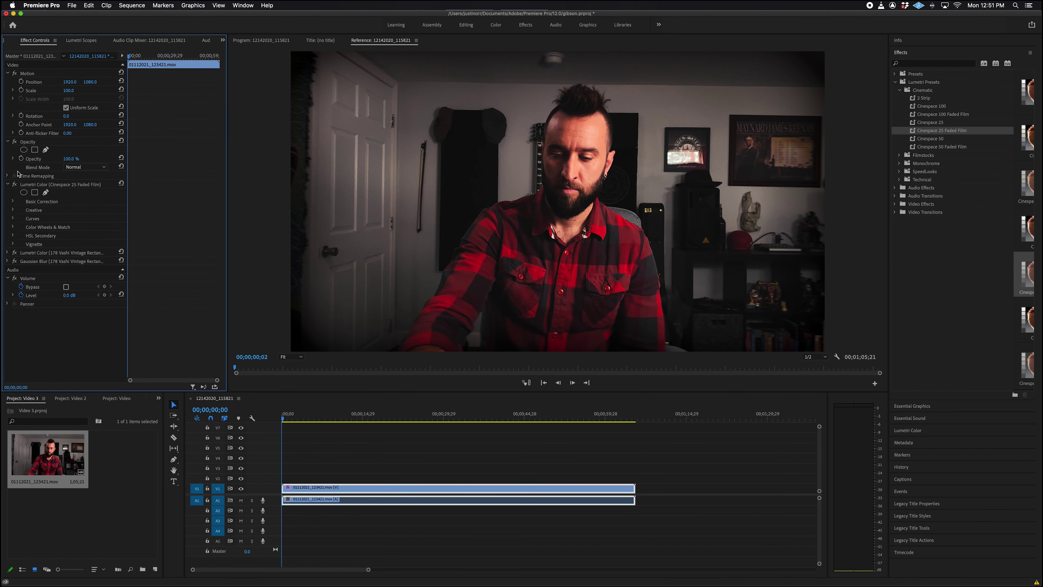
Step: Expand Color Wheels & Match in the Cinespace 25 Lumetri Color and scroll to the wheels
{"action": "left_click", "coordinate": [12, 227]}
{"action": "scroll", "coordinate": [49, 294], "scroll_direction": "down", "scroll_amount": 4}
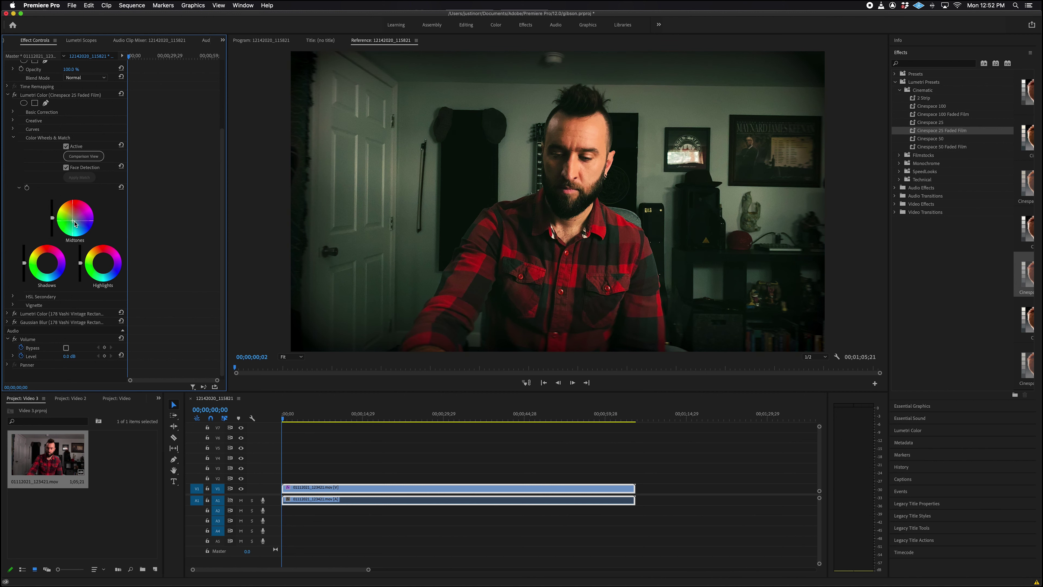
Step: Shift the Midtones wheel toward green and Shadows toward blue, and nudge the Highlights wheel slightly
{"action": "left_click_drag", "start_coordinate": [74, 221], "coordinate": [75, 222]}
{"action": "left_click_drag", "start_coordinate": [75, 220], "coordinate": [72, 221]}
{"action": "left_click_drag", "start_coordinate": [47, 265], "coordinate": [49, 264]}
{"action": "left_click_drag", "start_coordinate": [104, 263], "coordinate": [102, 263]}
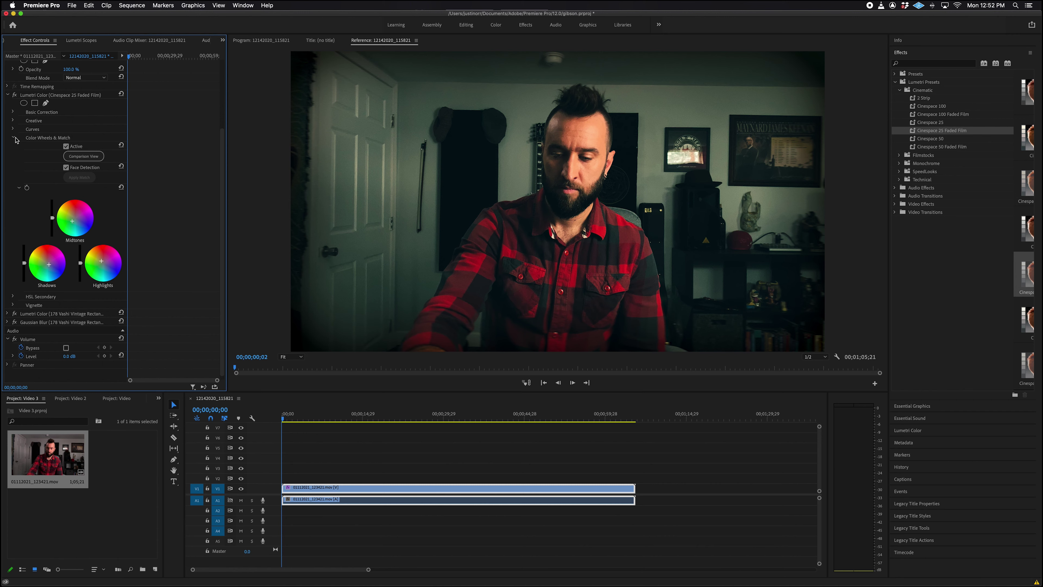
Step: Collapse the colour wheels and toggle the Cinespace 25 grade off and on to compare
{"action": "left_click", "coordinate": [28, 139]}
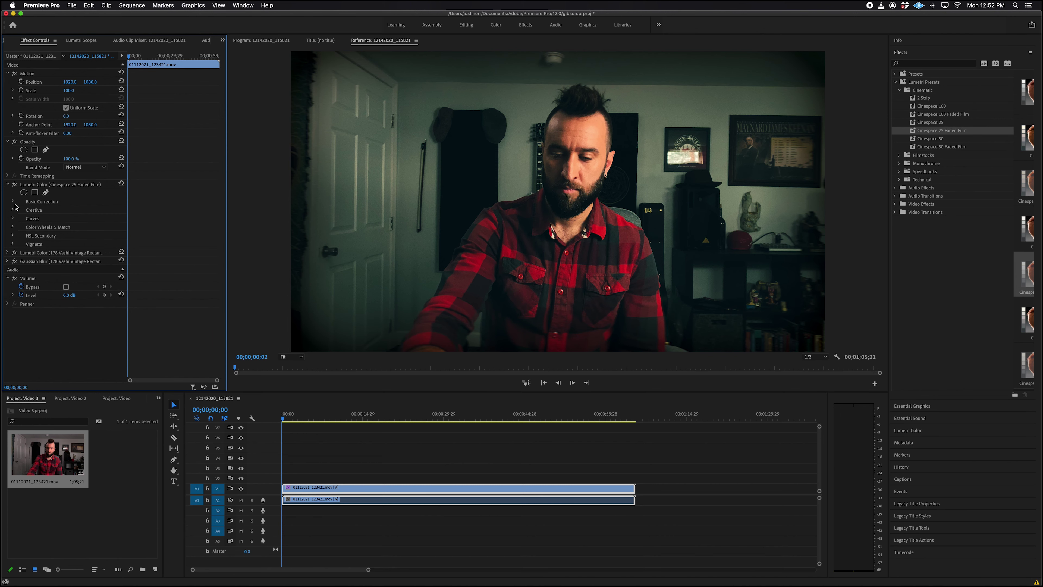
{"action": "left_click", "coordinate": [14, 184]}
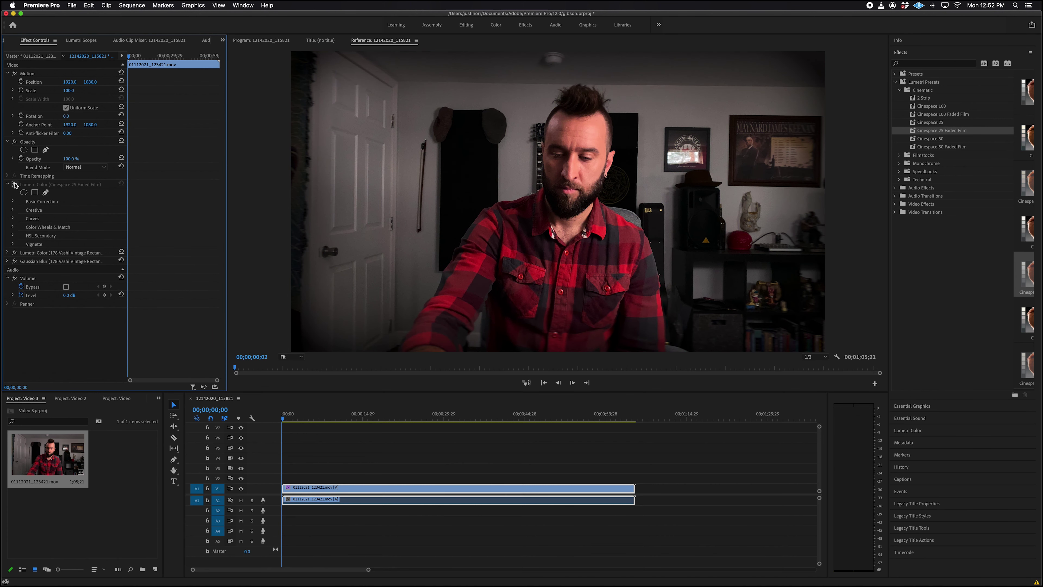
{"action": "left_click", "coordinate": [15, 184]}
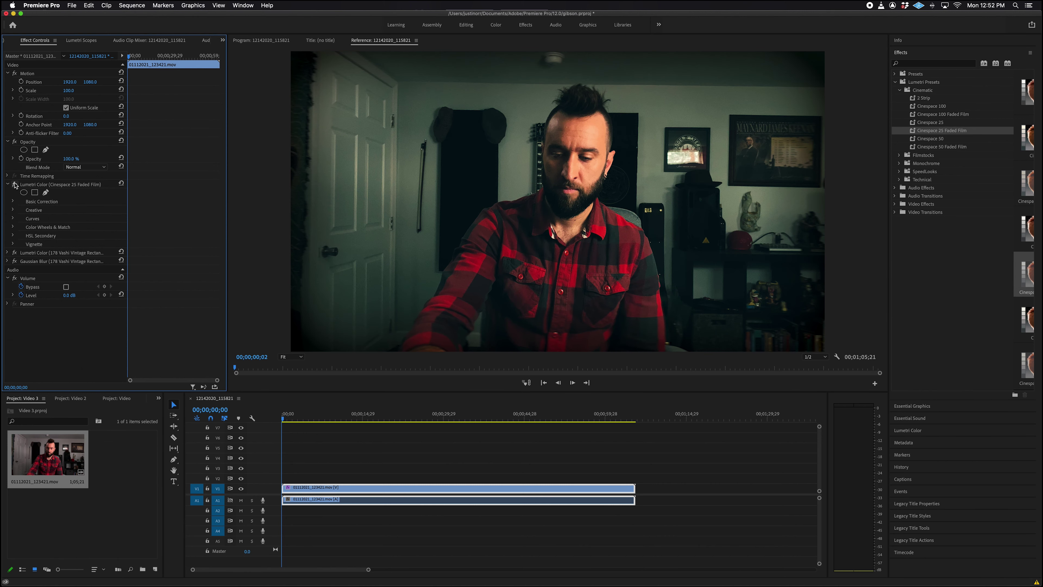
Step: In Basic Correction, raise Temperature to 12.0 and set Highlights to 39
{"action": "left_click", "coordinate": [12, 201]}
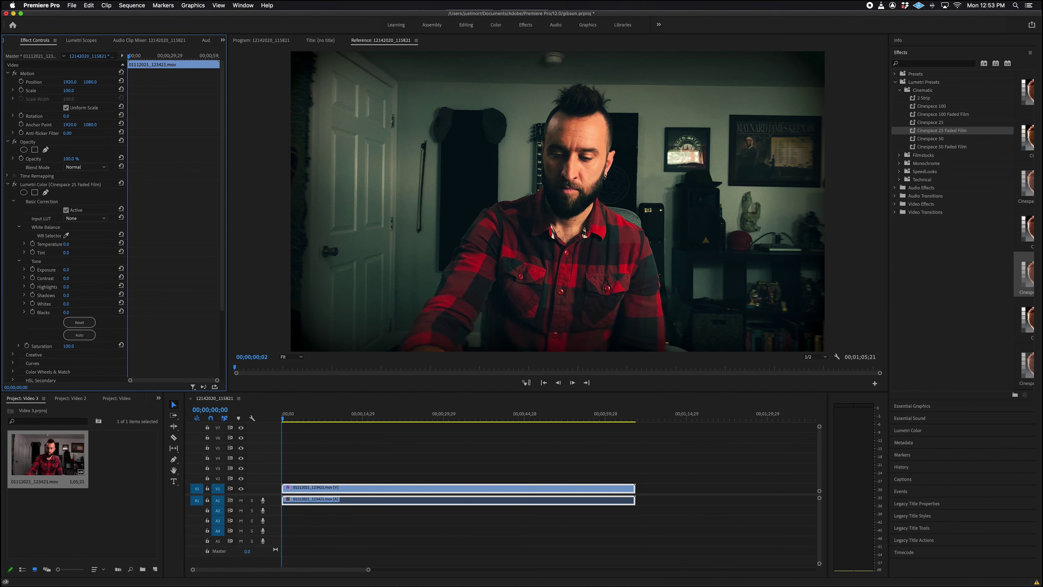
{"action": "left_click_drag", "start_coordinate": [66, 244], "coordinate": [67, 248]}
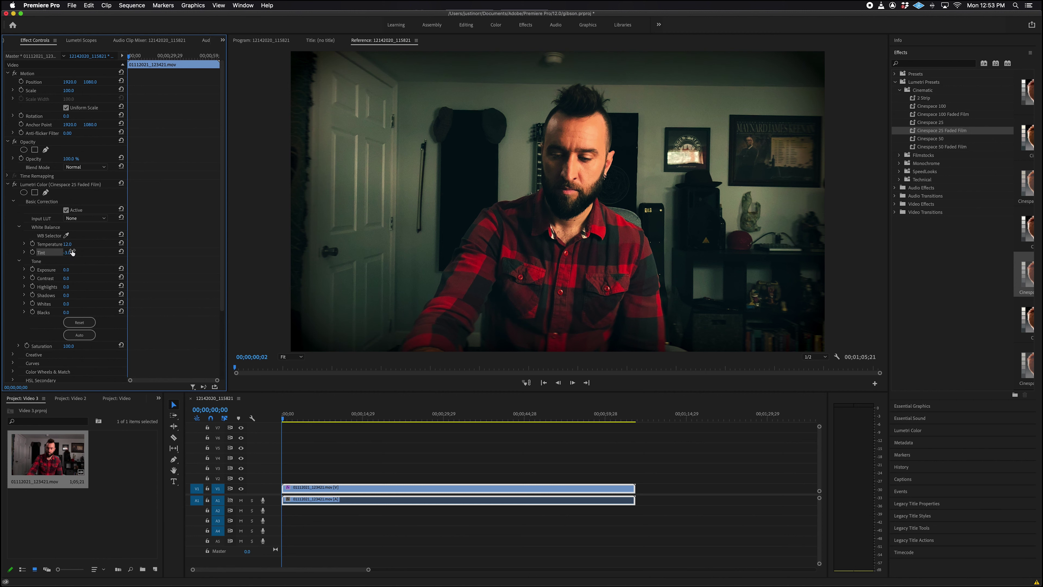
{"action": "left_click", "coordinate": [66, 287]}
{"action": "type", "text": "39"}
{"action": "key", "text": "Return"}
Step: Unlink and delete the clip's A1 audio, then reselect the video clip to view its effects
{"action": "left_click", "coordinate": [8, 186]}
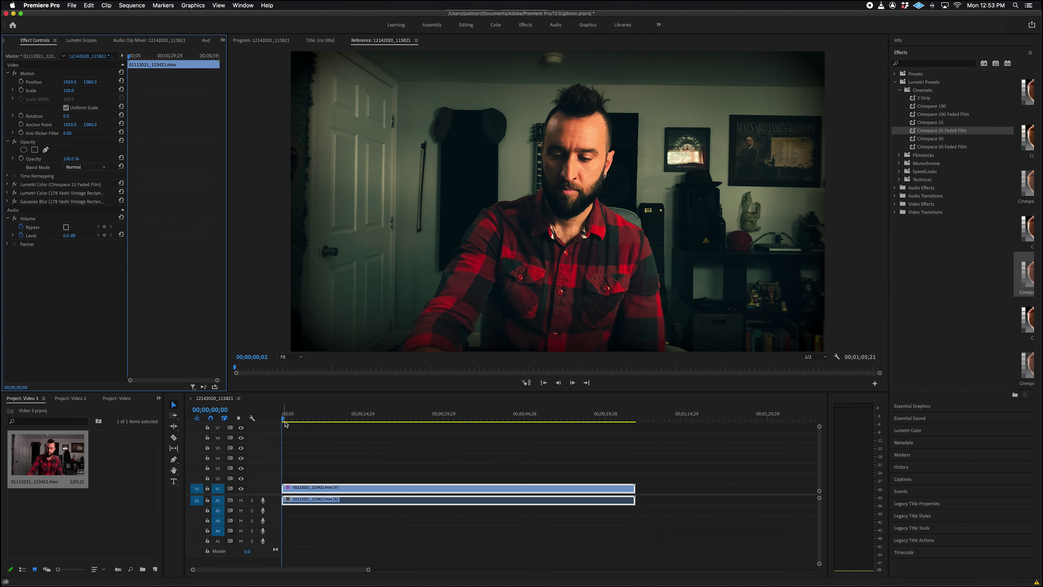
{"action": "left_click_drag", "start_coordinate": [285, 422], "coordinate": [295, 419]}
{"action": "left_click", "coordinate": [354, 500]}
{"action": "right_click", "coordinate": [355, 501]}
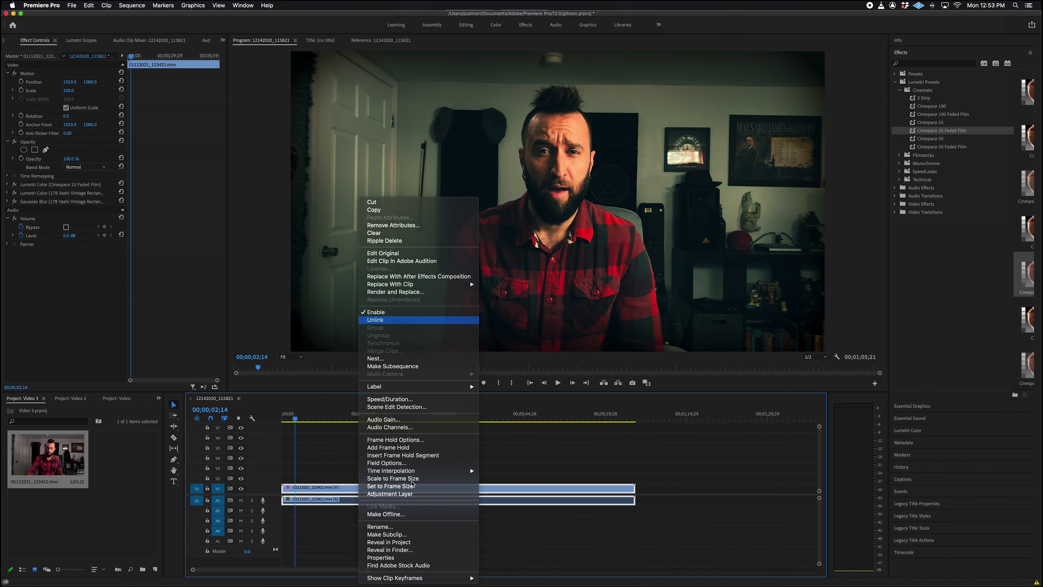
{"action": "left_click", "coordinate": [390, 320]}
{"action": "left_click", "coordinate": [399, 500]}
{"action": "key", "text": "Delete"}
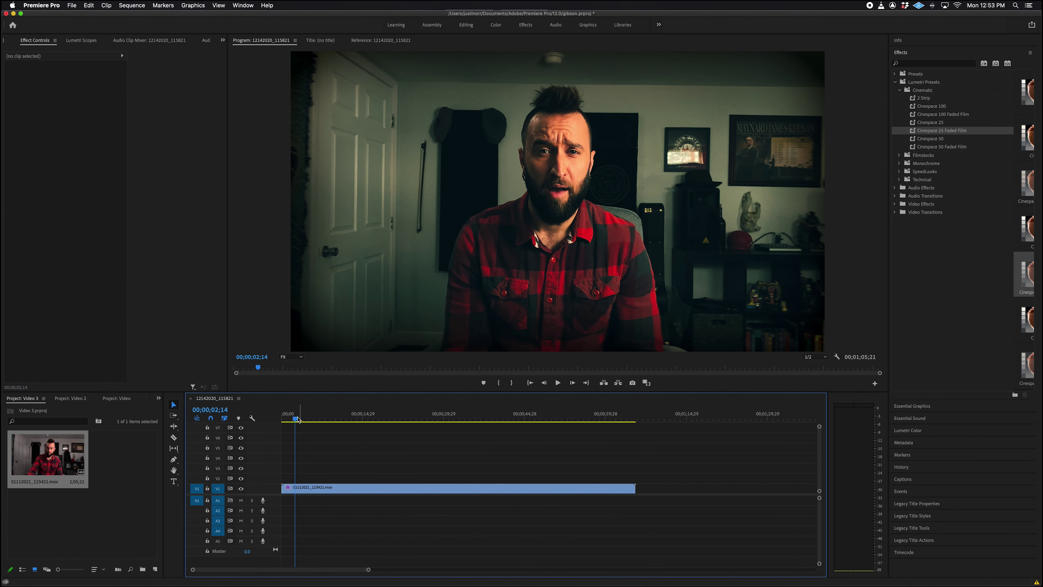
{"action": "left_click_drag", "start_coordinate": [296, 418], "coordinate": [264, 416]}
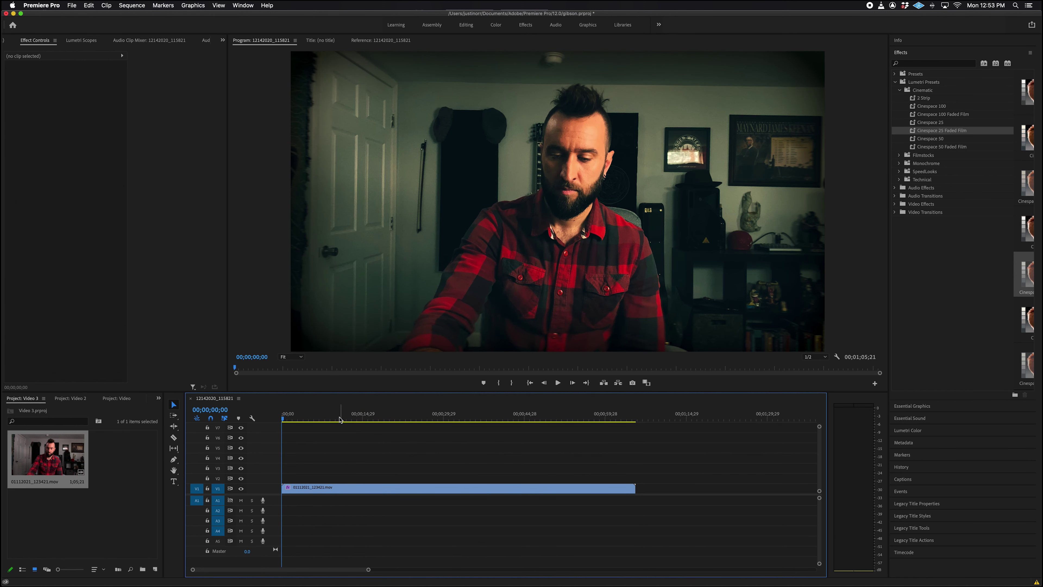
{"action": "left_click", "coordinate": [415, 488]}
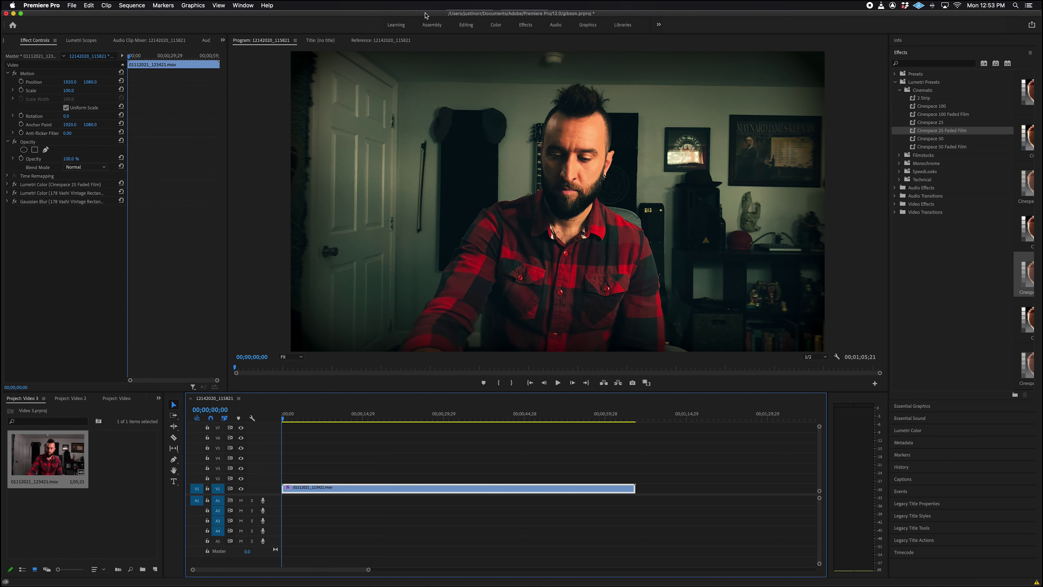
Step: Open the desktop free-film-grain-overlays-shutterstock folder in Finder to reveal 35mm Fine.mp4
{"action": "left_click_drag", "start_coordinate": [425, 15], "coordinate": [425, 148]}
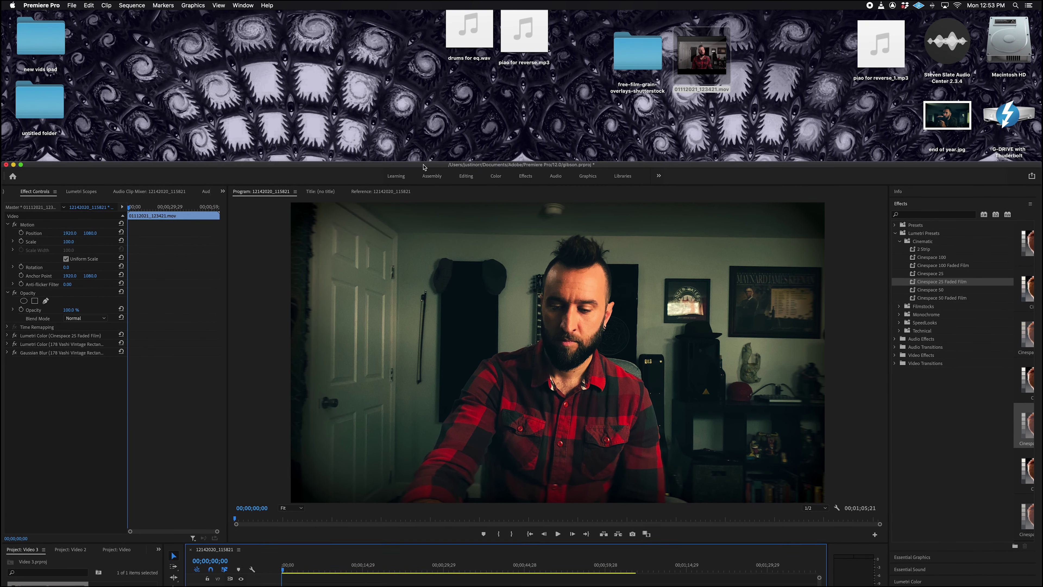
{"action": "double_click", "coordinate": [634, 56]}
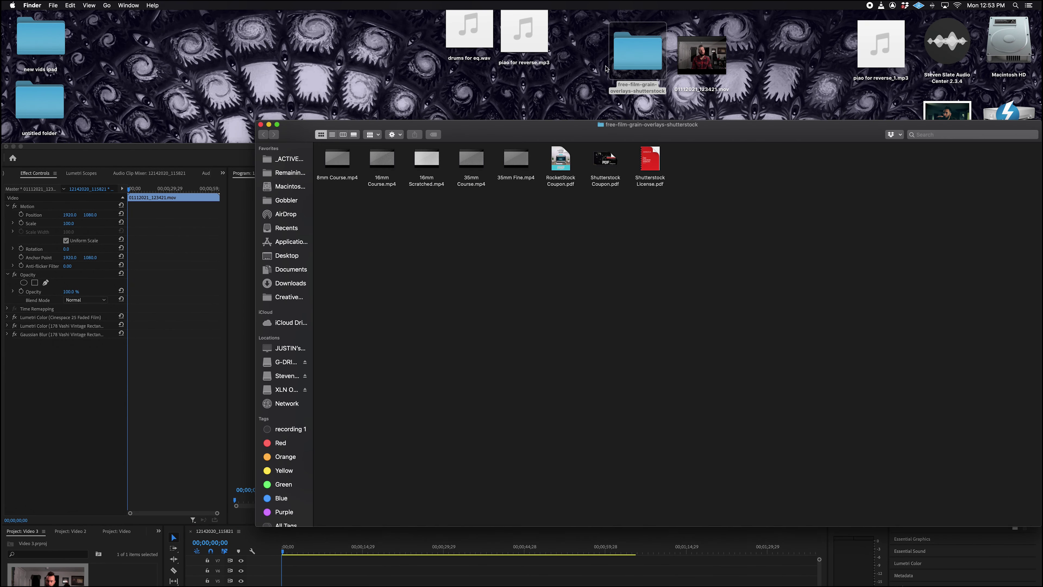
{"action": "left_click_drag", "start_coordinate": [525, 137], "coordinate": [523, 74]}
{"action": "mouse_move", "coordinate": [481, 105]}
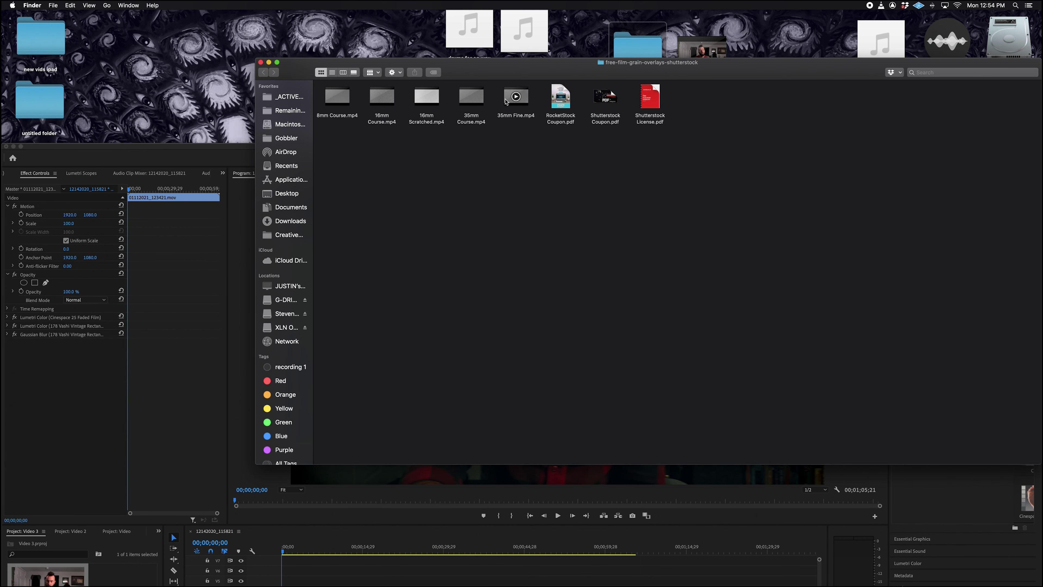
{"action": "left_click_drag", "start_coordinate": [489, 73], "coordinate": [272, 44]}
{"action": "mouse_move", "coordinate": [512, 83]}
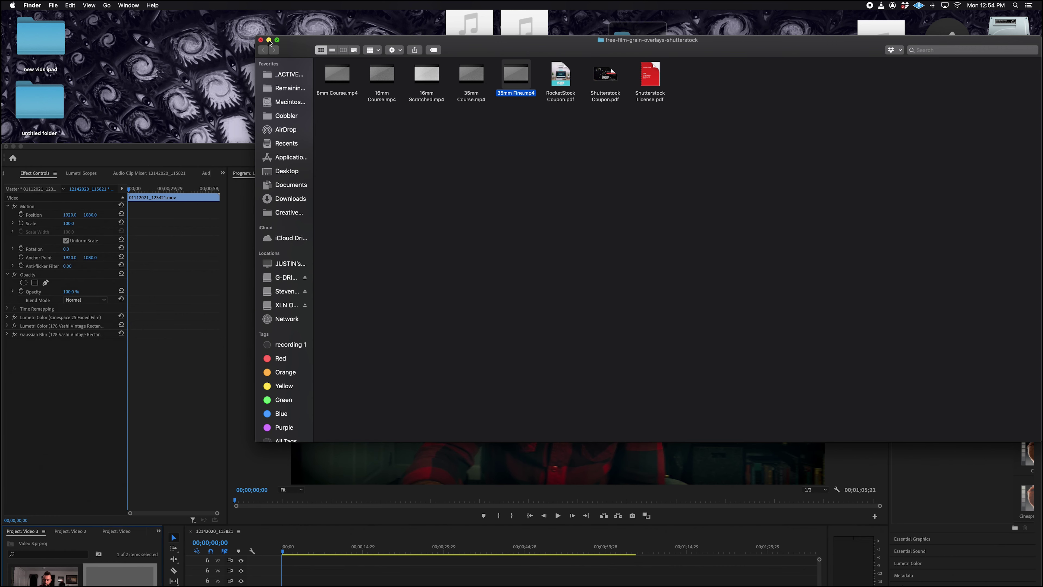
Step: Place 35mm Fine.mp4 on V2 above the footage and set its blend mode to Overlay
{"action": "left_click", "coordinate": [269, 40]}
{"action": "left_click_drag", "start_coordinate": [254, 149], "coordinate": [256, 22]}
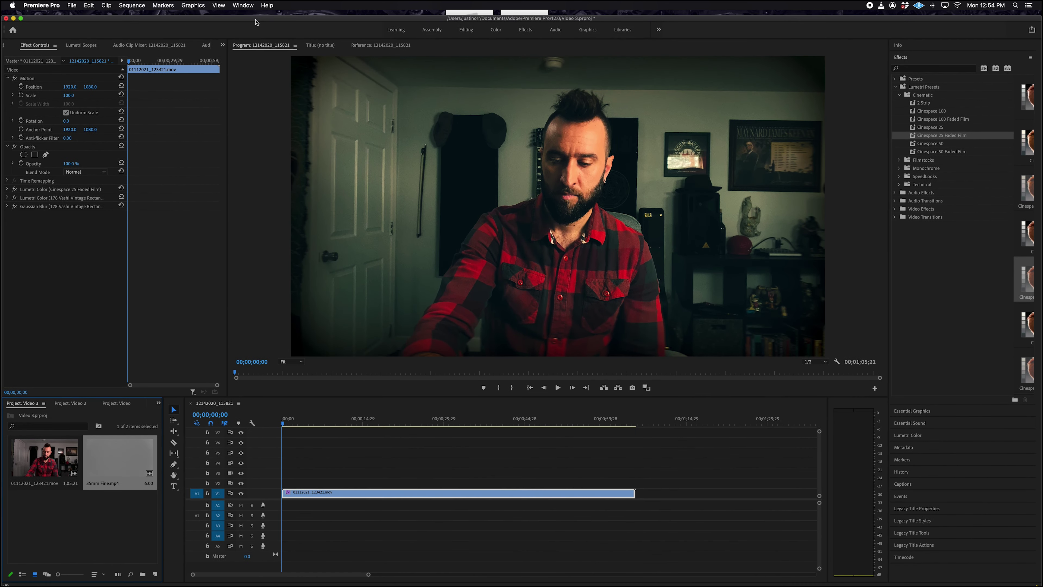
{"action": "left_click_drag", "start_coordinate": [127, 463], "coordinate": [300, 484]}
{"action": "left_click_drag", "start_coordinate": [300, 423], "coordinate": [300, 422]}
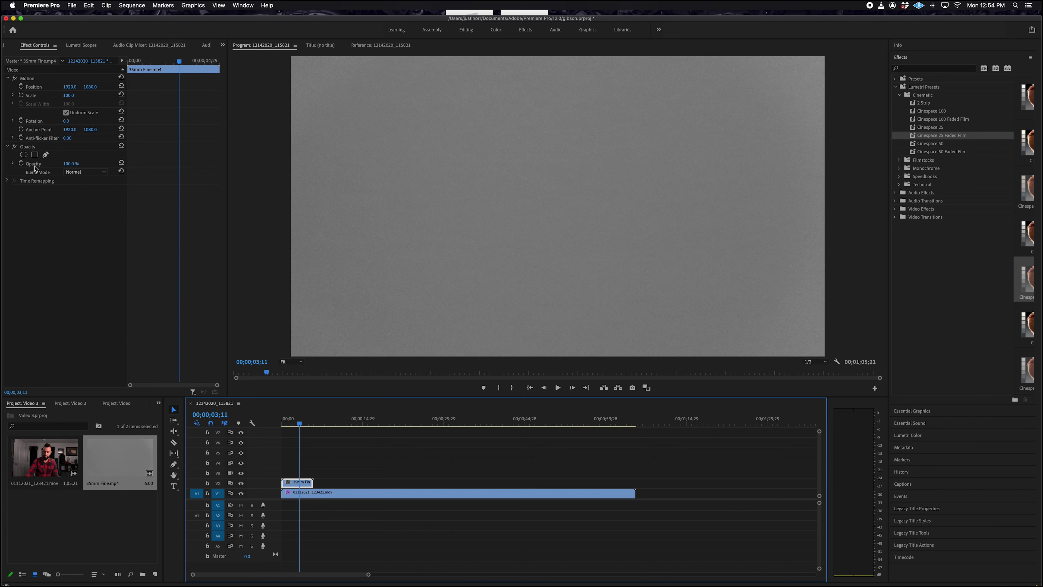
{"action": "left_click", "coordinate": [94, 172]}
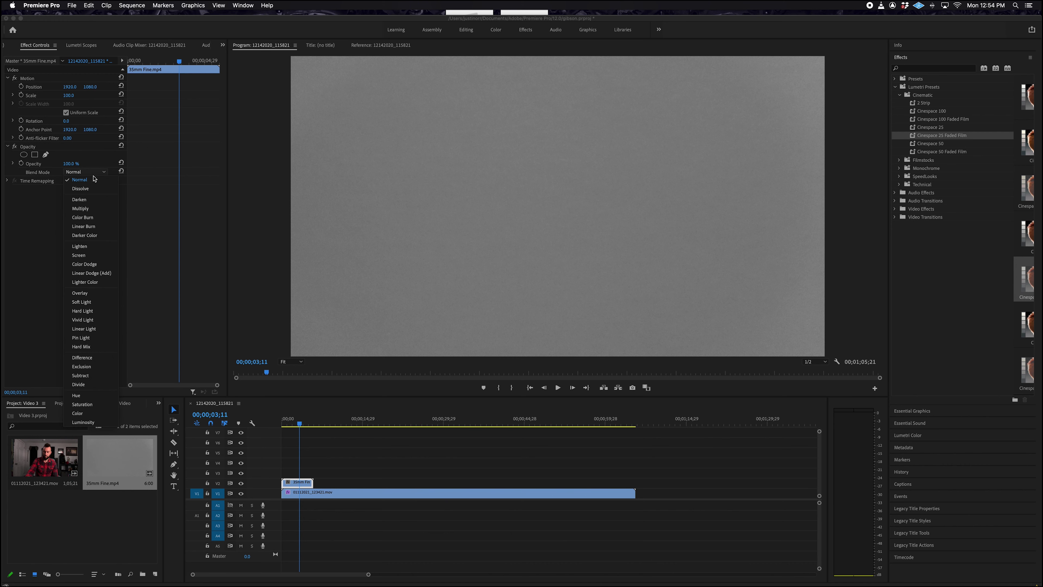
{"action": "left_click", "coordinate": [89, 293]}
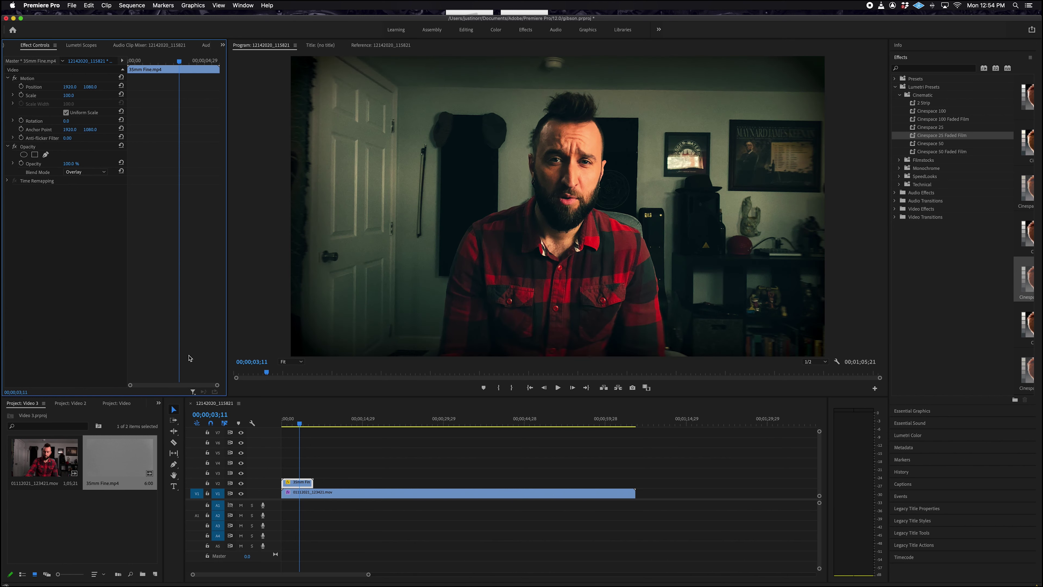
Step: Duplicate the grain clip along V2 until it covers the footage's full length
{"action": "left_click_drag", "start_coordinate": [301, 423], "coordinate": [290, 423]}
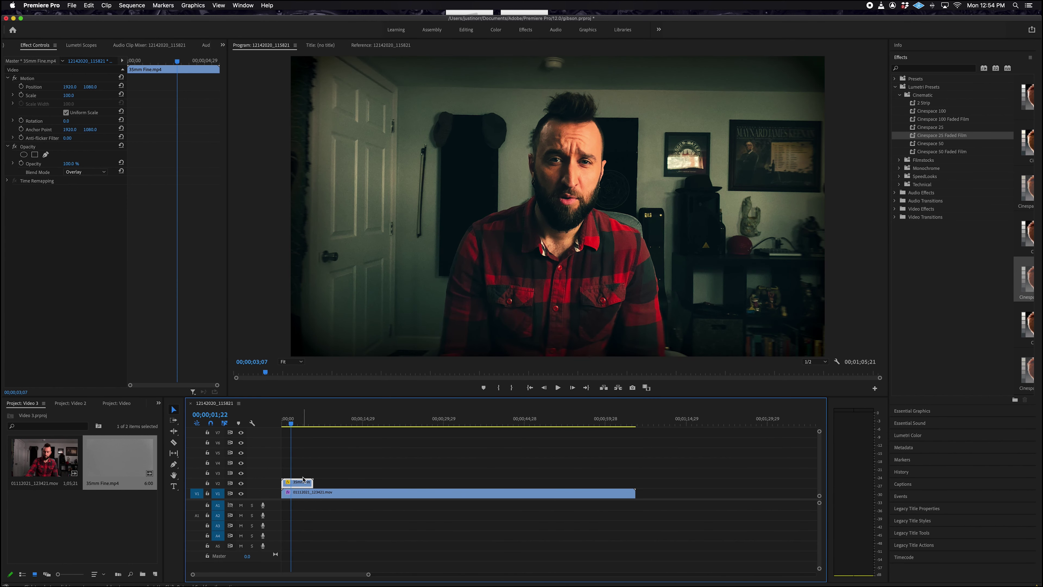
{"action": "left_click_drag", "start_coordinate": [303, 489], "coordinate": [538, 485]}
{"action": "left_click", "coordinate": [511, 487]}
{"action": "left_click_drag", "start_coordinate": [539, 486], "coordinate": [633, 483]}
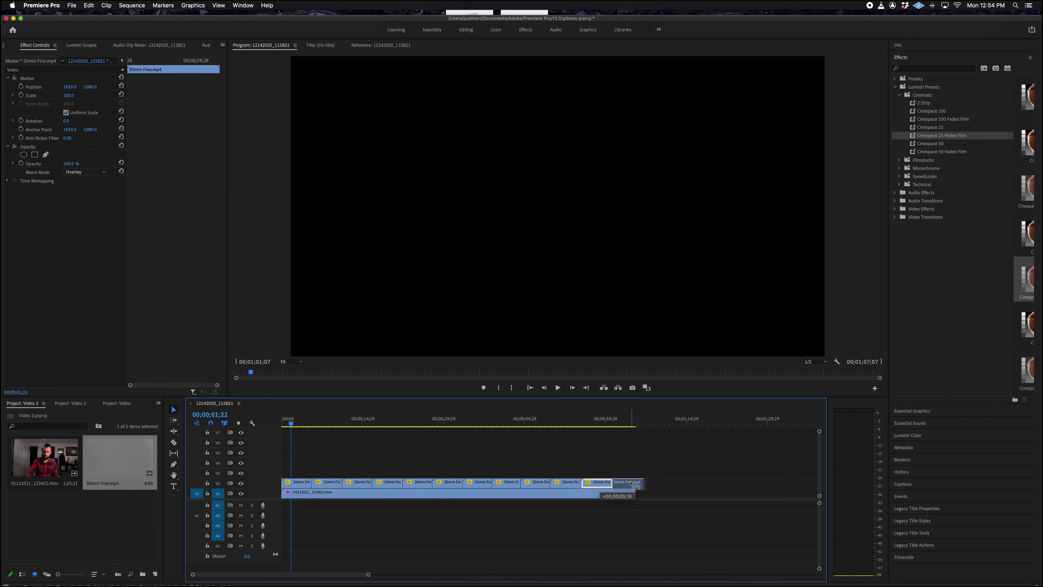
{"action": "left_click_drag", "start_coordinate": [635, 486], "coordinate": [635, 493]}
{"action": "key", "text": "Home"}
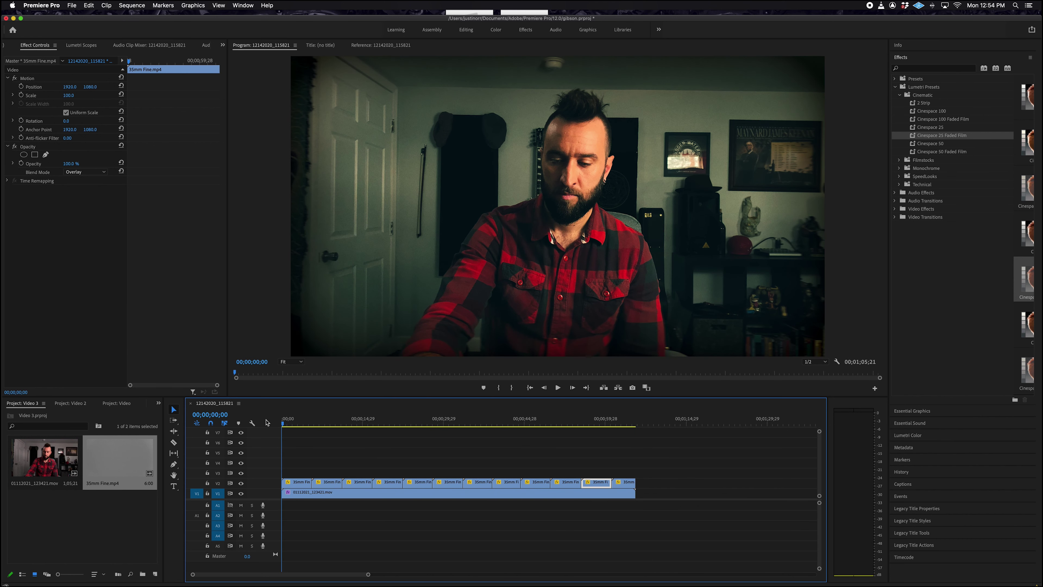
Step: Play the sequence with the grain overlay toggled off and on to compare the look
{"action": "key", "text": "space"}
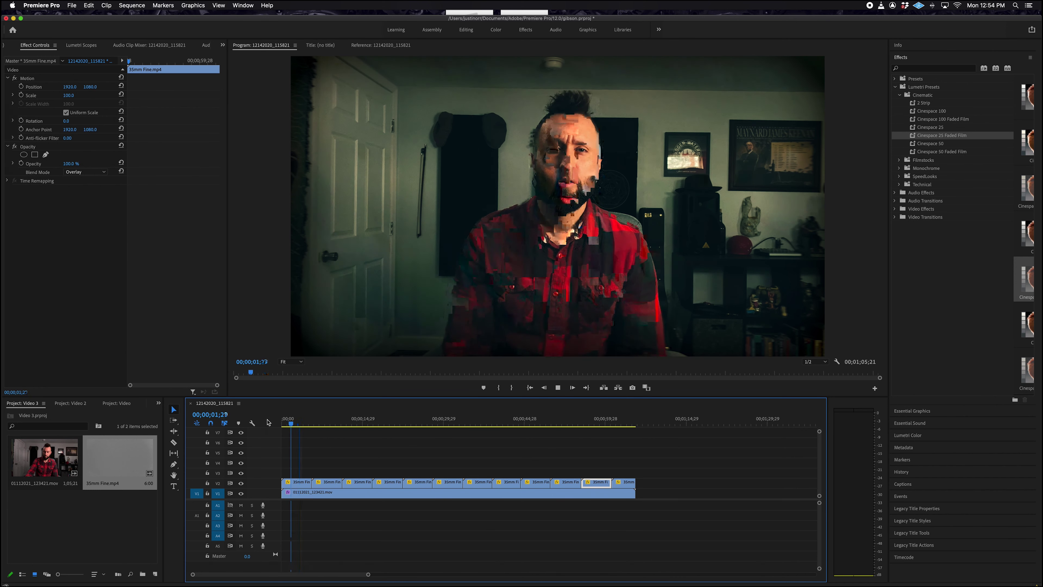
{"action": "key", "text": "space"}
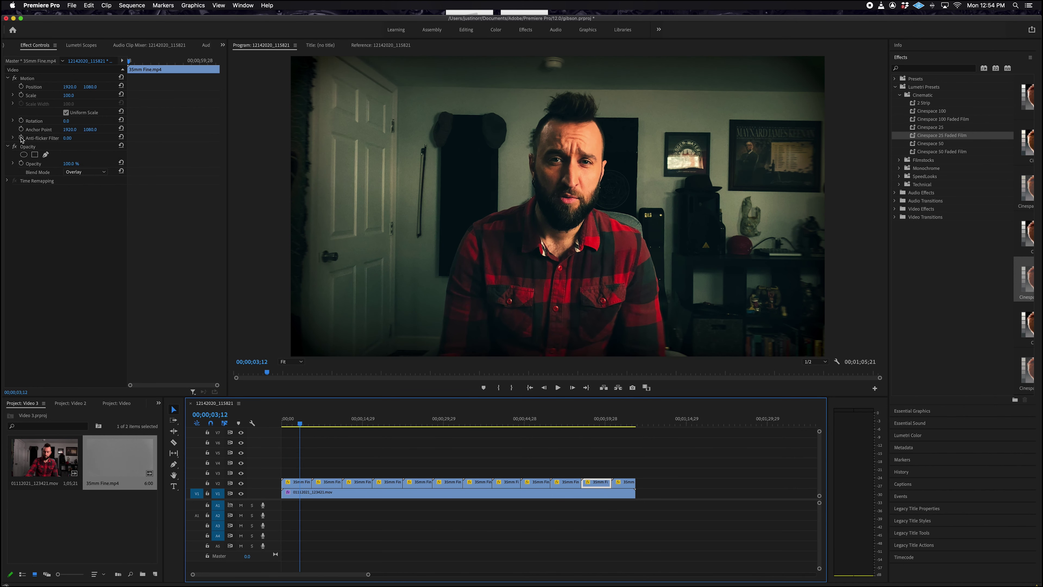
{"action": "left_click", "coordinate": [15, 146]}
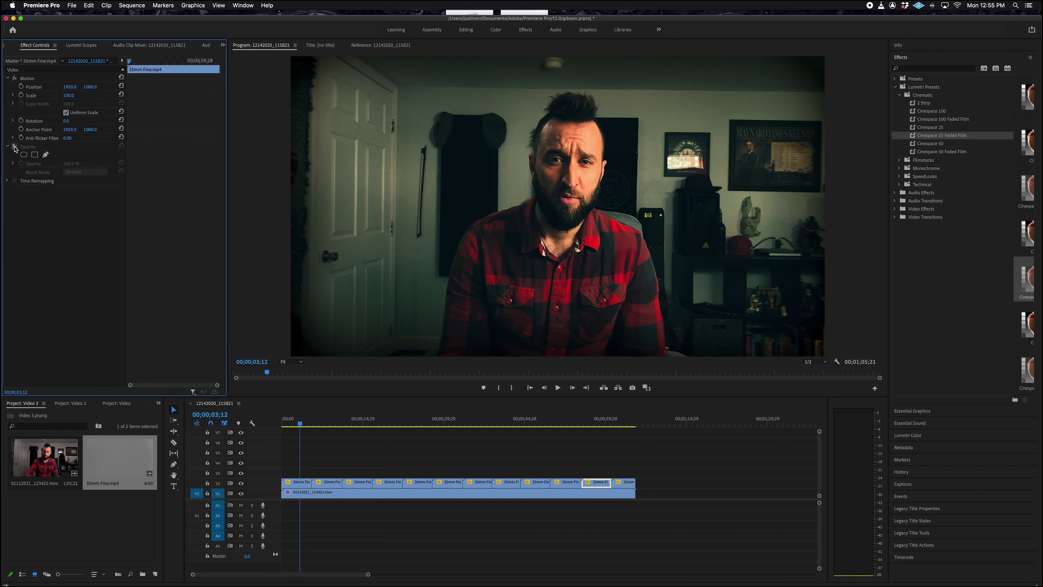
{"action": "left_click", "coordinate": [15, 146]}
{"action": "left_click", "coordinate": [14, 147]}
{"action": "key", "text": "space"}
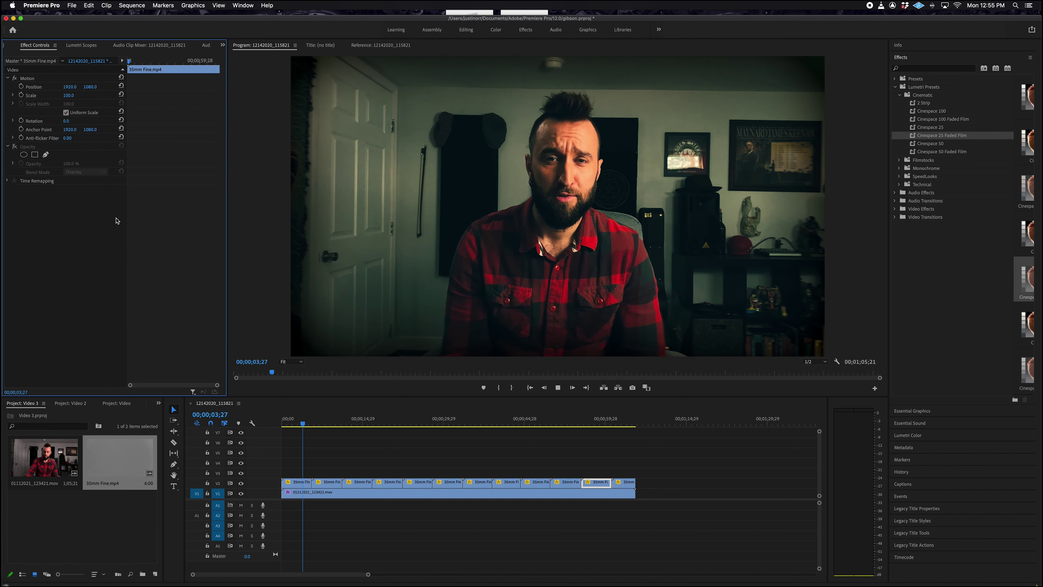
{"action": "left_click", "coordinate": [15, 147]}
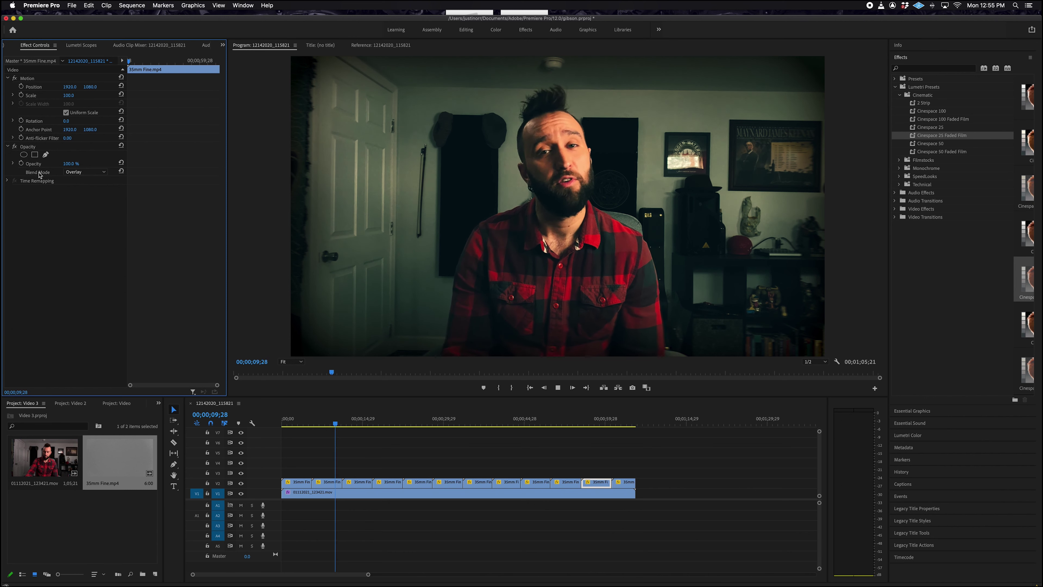
{"action": "key", "text": "space"}
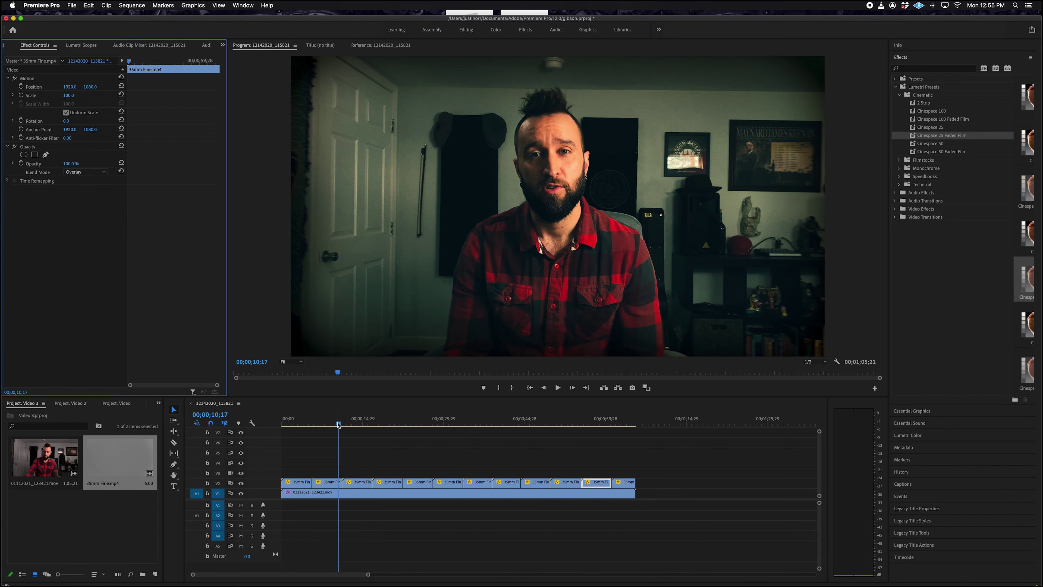
Step: Lengthen the last V2 grain clip slightly past the end of the footage
{"action": "left_click_drag", "start_coordinate": [338, 426], "coordinate": [356, 426]}
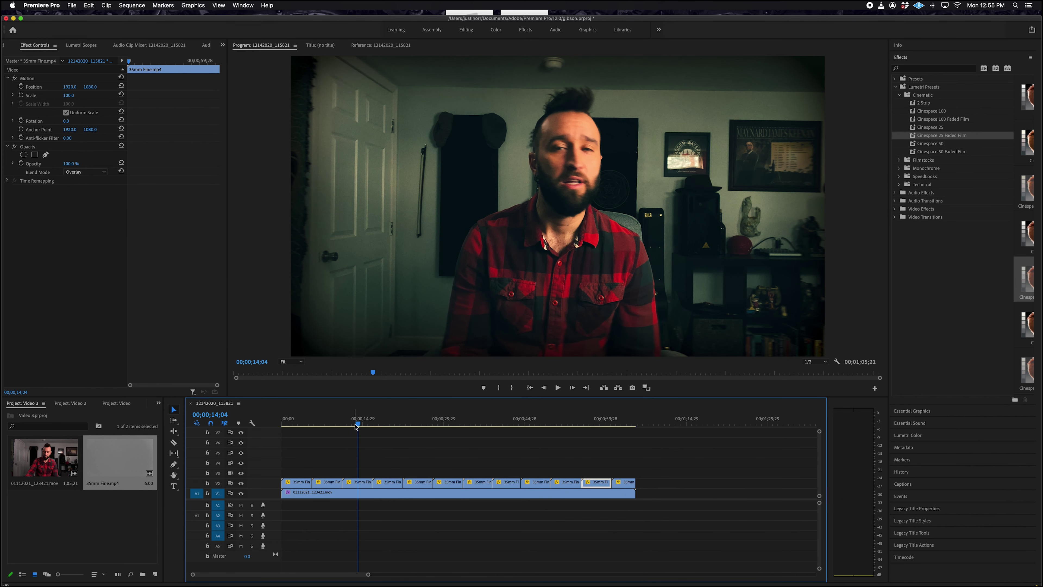
{"action": "left_click_drag", "start_coordinate": [358, 426], "coordinate": [282, 427]}
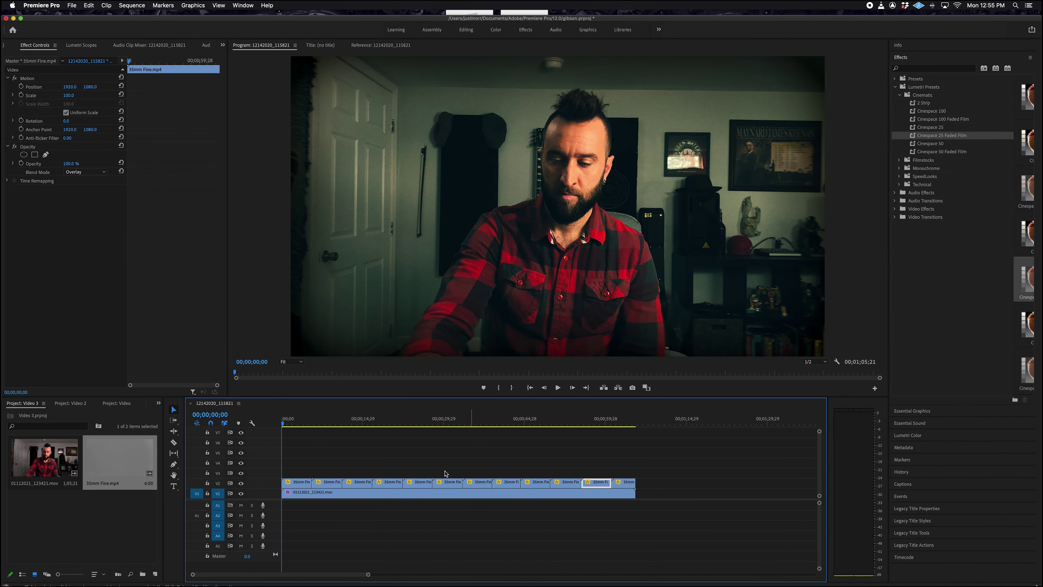
{"action": "mouse_move", "coordinate": [629, 423]}
{"action": "left_mouse_down"}
{"action": "mouse_move", "coordinate": [648, 426]}
{"action": "mouse_move", "coordinate": [632, 425]}
{"action": "left_mouse_up"}
{"action": "left_click_drag", "start_coordinate": [634, 482], "coordinate": [659, 487]}
{"action": "left_click_drag", "start_coordinate": [634, 426], "coordinate": [586, 424]}
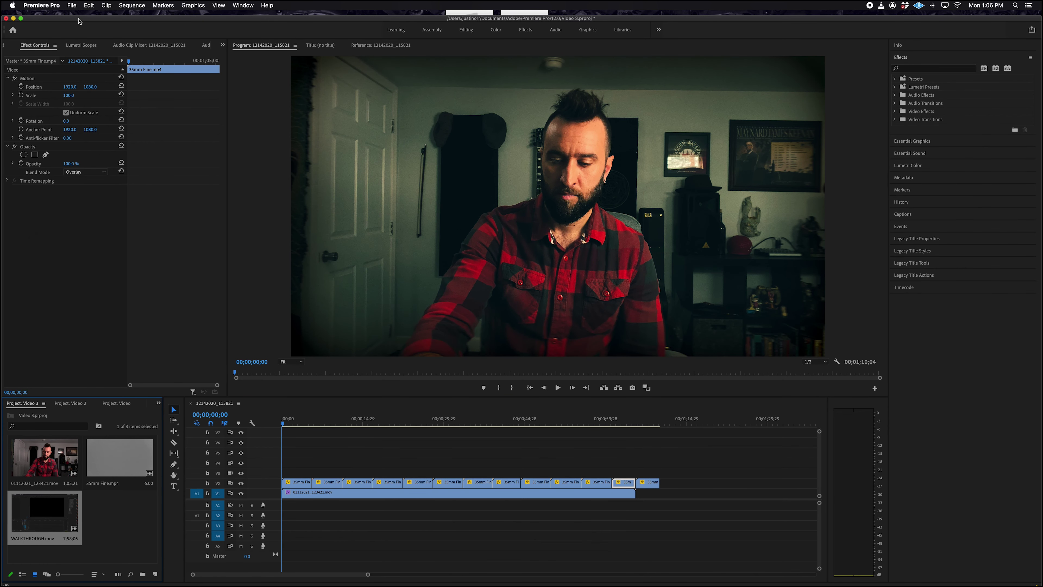
{"action": "left_click_drag", "start_coordinate": [79, 21], "coordinate": [79, 17]}
{"action": "left_click", "coordinate": [72, 5]}
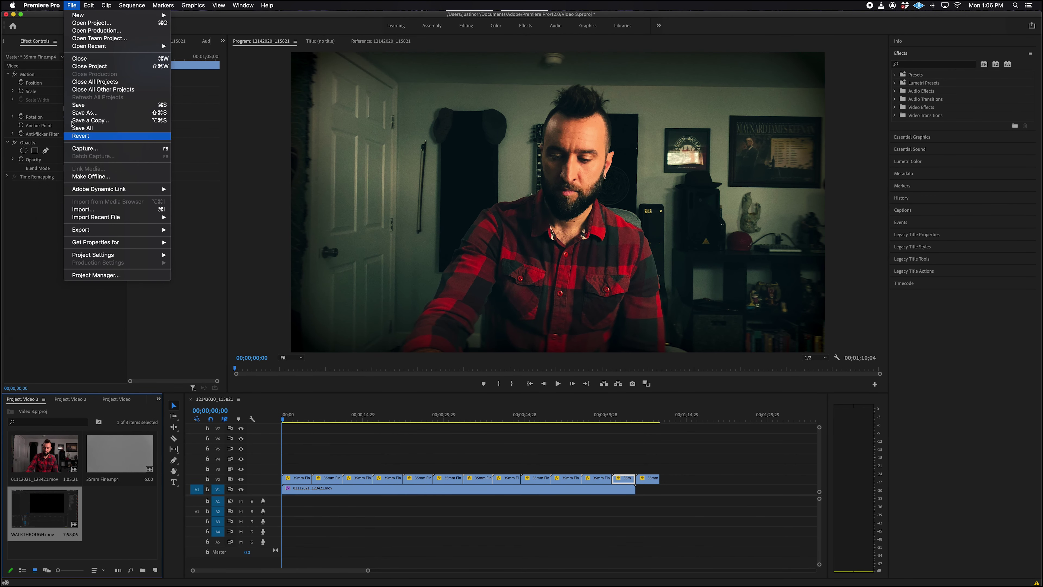
{"action": "left_click", "coordinate": [79, 6]}
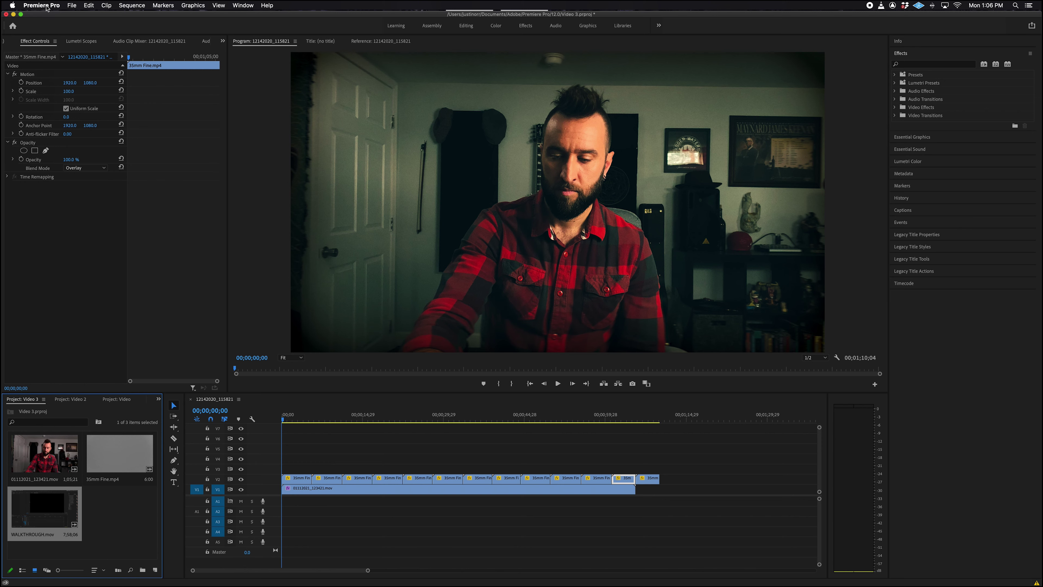
{"action": "left_click", "coordinate": [72, 6]}
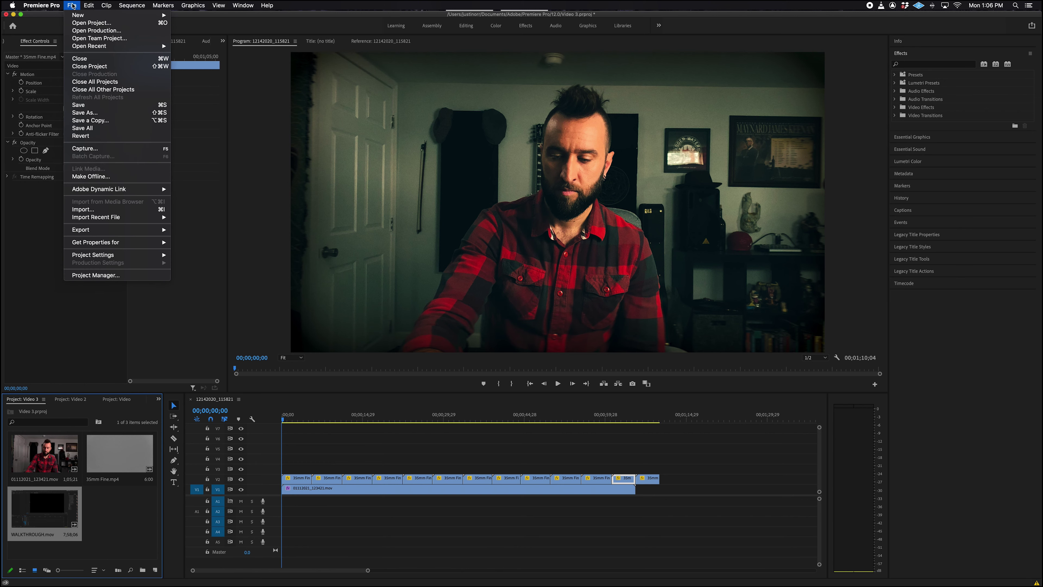
{"action": "mouse_move", "coordinate": [100, 234]}
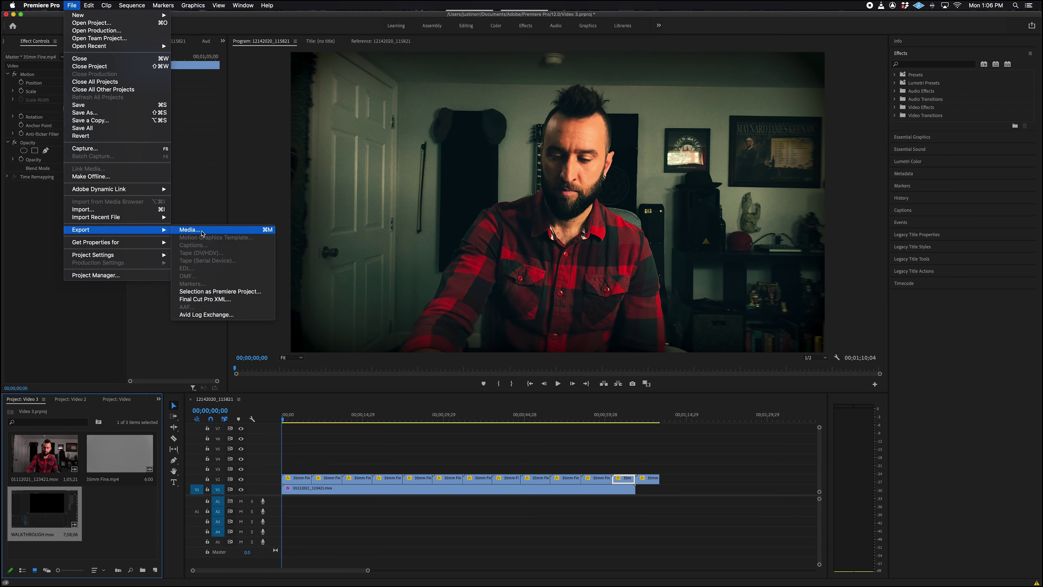
{"action": "left_click", "coordinate": [202, 231]}
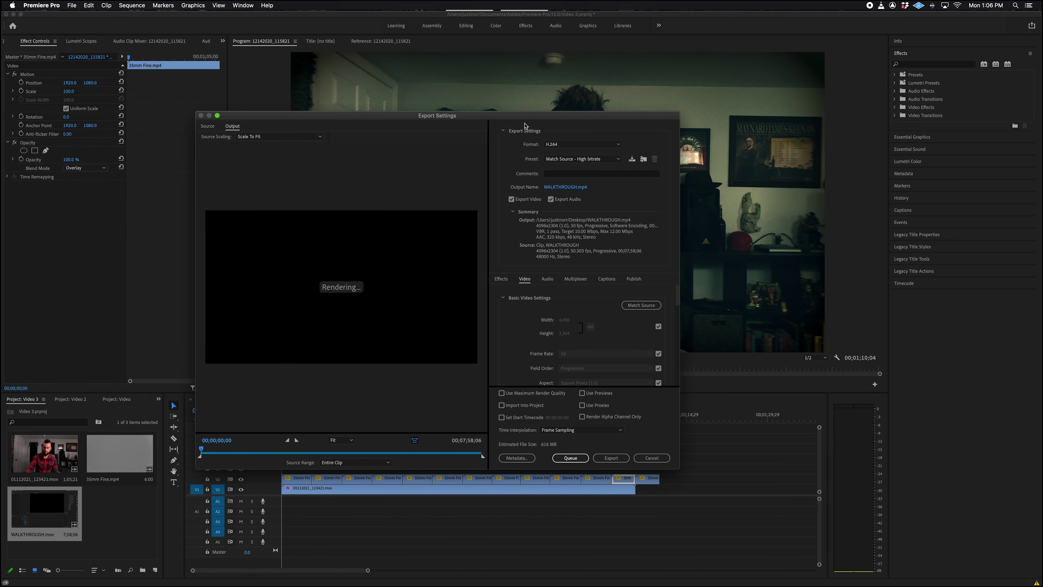
{"action": "left_click_drag", "start_coordinate": [500, 119], "coordinate": [586, 109]}
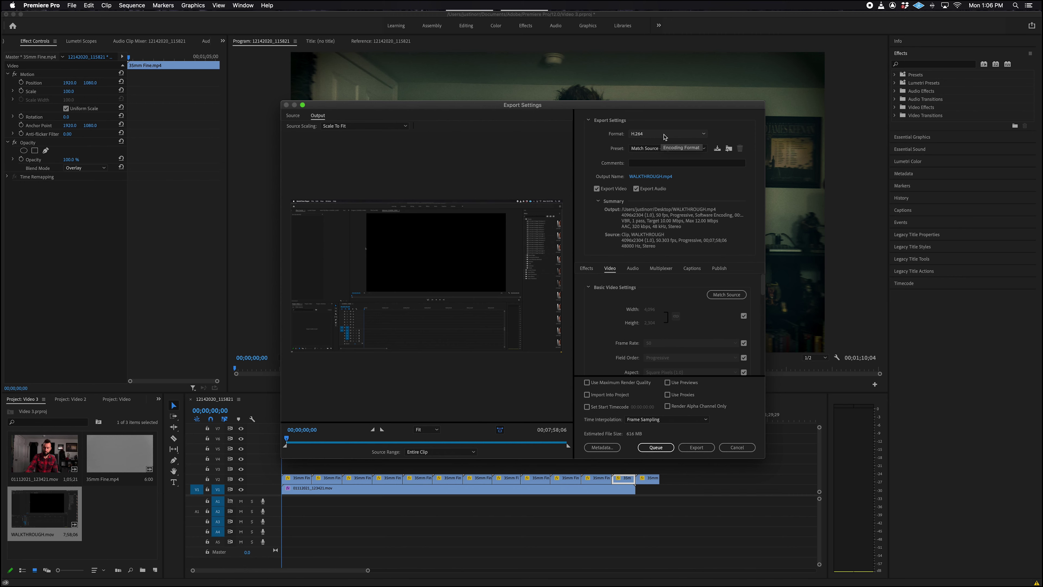
{"action": "left_click", "coordinate": [667, 137]}
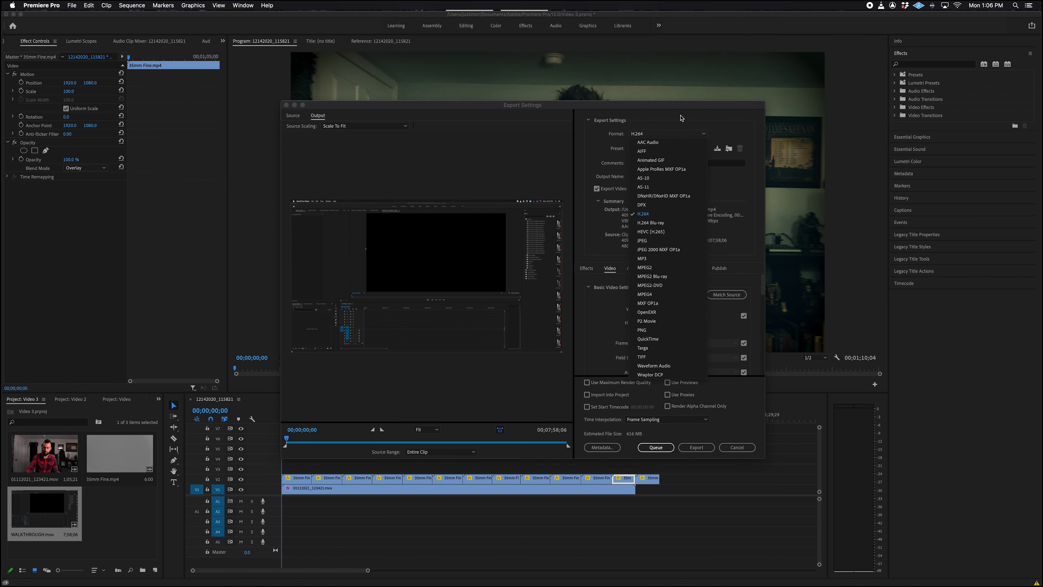
{"action": "left_click", "coordinate": [680, 120]}
{"action": "left_click", "coordinate": [671, 136]}
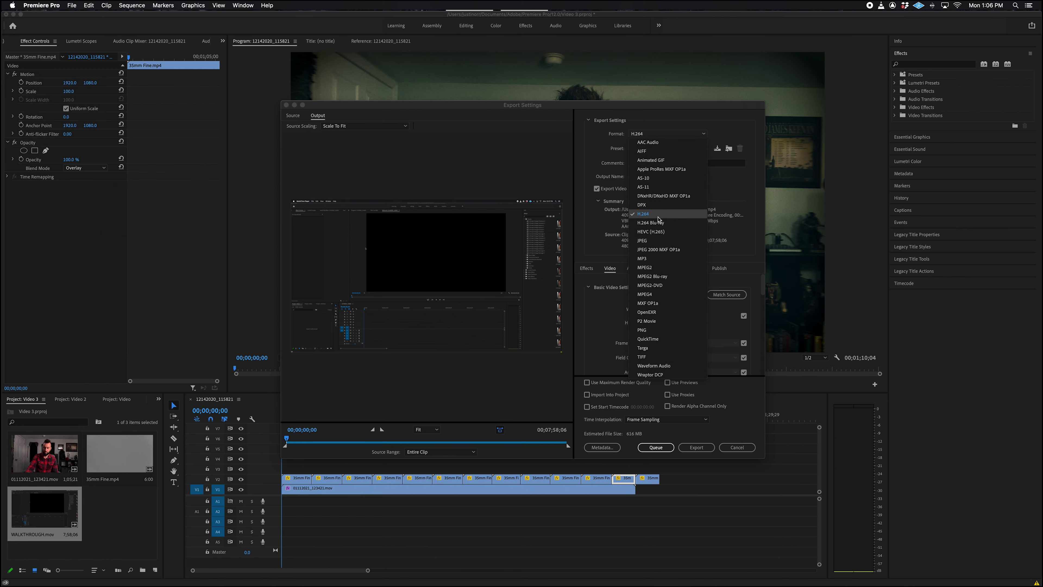
{"action": "left_click", "coordinate": [665, 113]}
{"action": "left_click", "coordinate": [666, 148]}
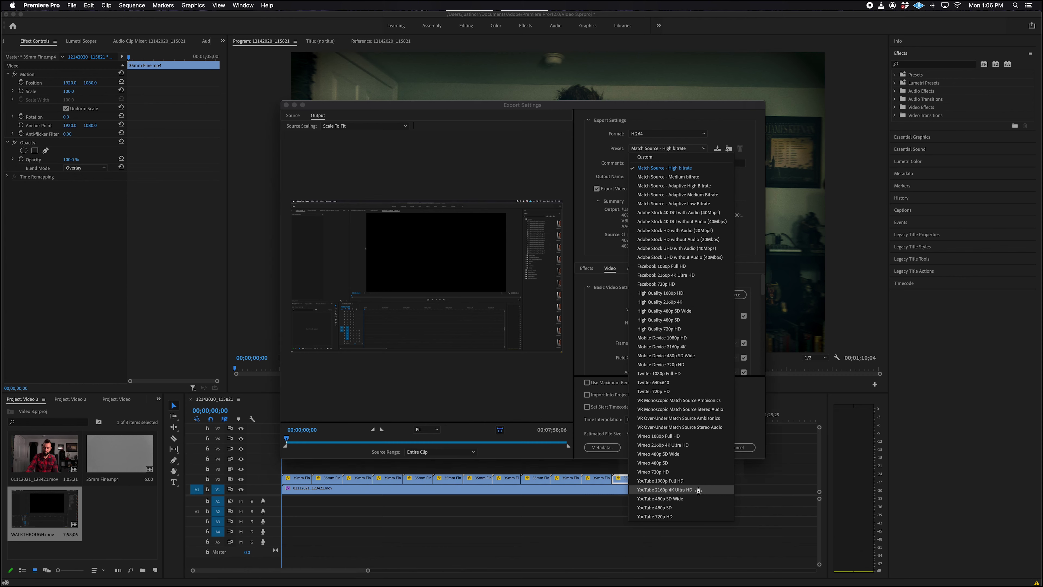
{"action": "left_click", "coordinate": [699, 493]}
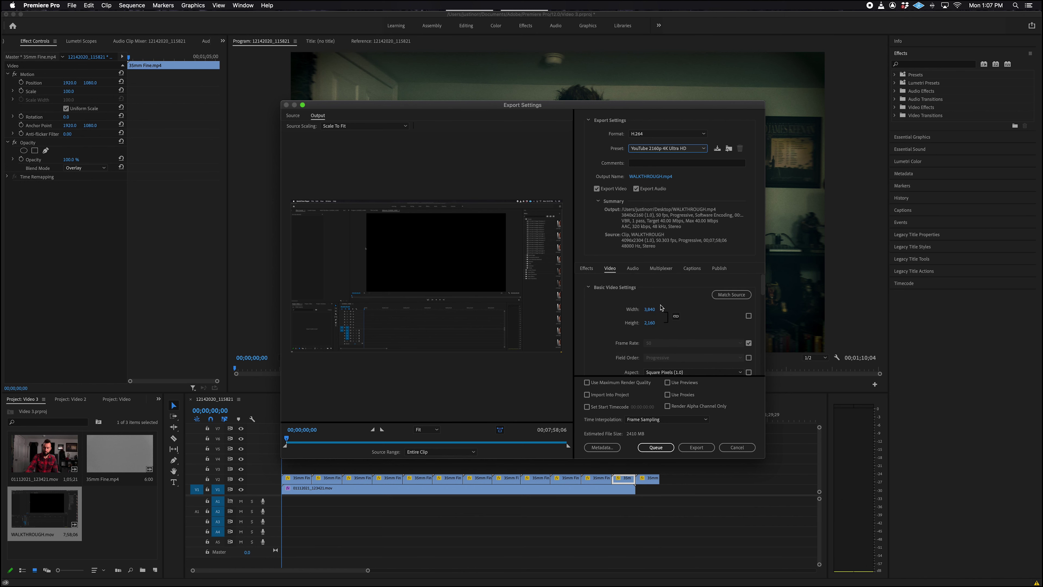
{"action": "left_click_drag", "start_coordinate": [647, 314], "coordinate": [636, 269]}
{"action": "scroll", "coordinate": [623, 271], "scroll_direction": "down", "scroll_amount": 1}
{"action": "left_click", "coordinate": [629, 269]}
{"action": "scroll", "coordinate": [657, 296], "scroll_direction": "down", "scroll_amount": 3}
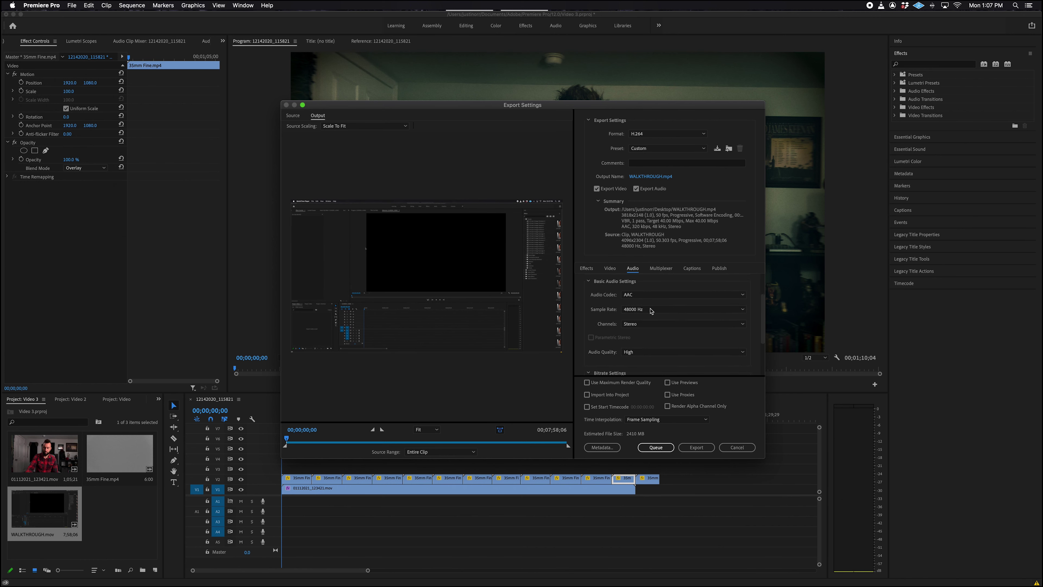
{"action": "left_click", "coordinate": [665, 308]}
{"action": "left_click", "coordinate": [656, 300]}
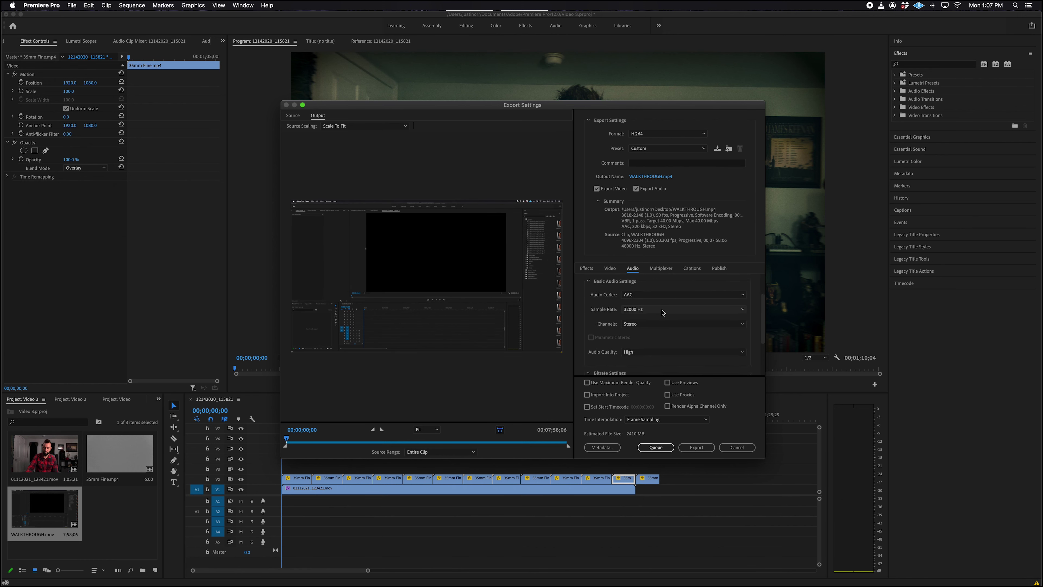
{"action": "left_click", "coordinate": [653, 309]}
{"action": "left_click", "coordinate": [646, 335]}
{"action": "scroll", "coordinate": [670, 290], "scroll_direction": "up", "scroll_amount": 3}
{"action": "left_click", "coordinate": [610, 268]}
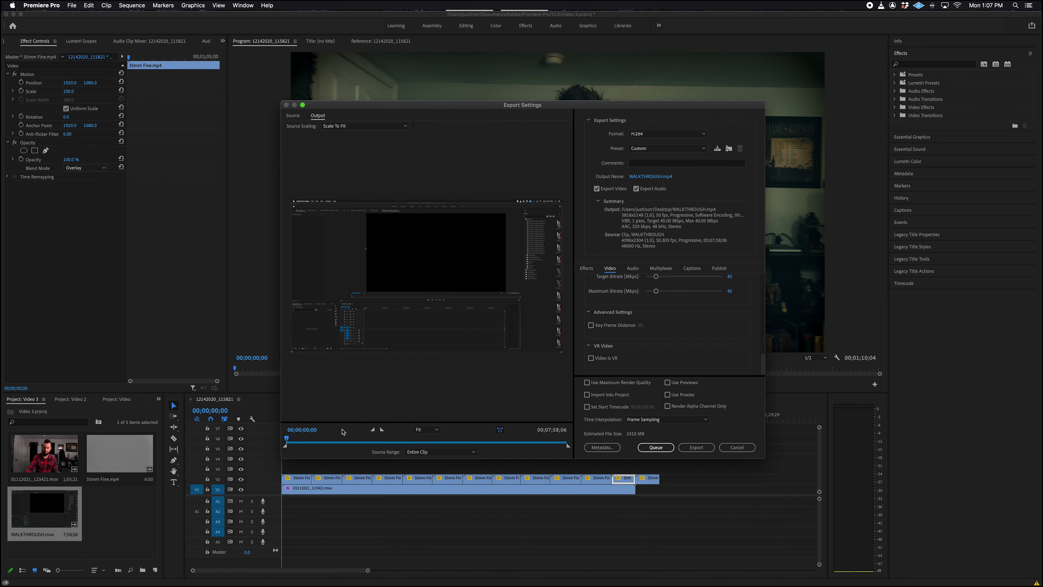
{"action": "left_click_drag", "start_coordinate": [285, 446], "coordinate": [294, 445]}
{"action": "left_click_drag", "start_coordinate": [357, 448], "coordinate": [263, 447]}
{"action": "left_click", "coordinate": [737, 448]}
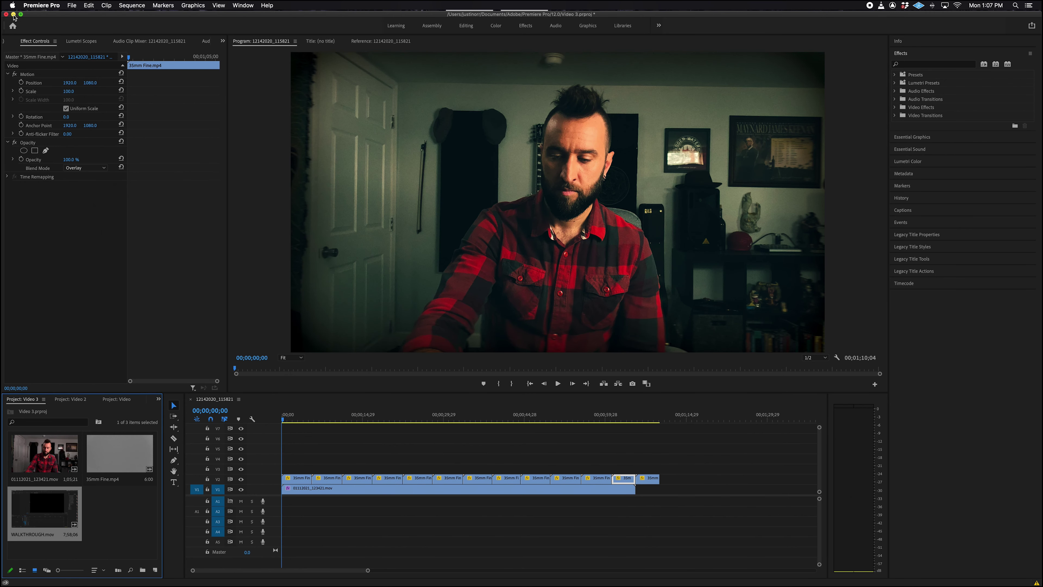